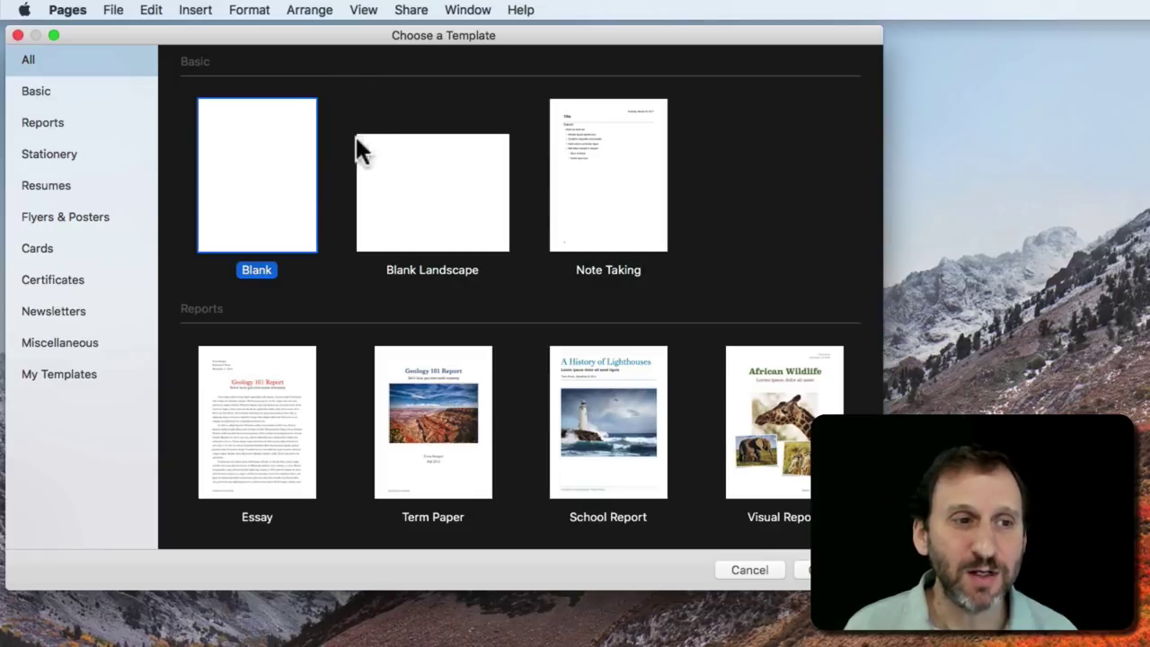
Create a new document from the Classic Envelope template
{"action": "scroll", "coordinate": [383, 281], "scroll_direction": "down", "scroll_amount": 15}
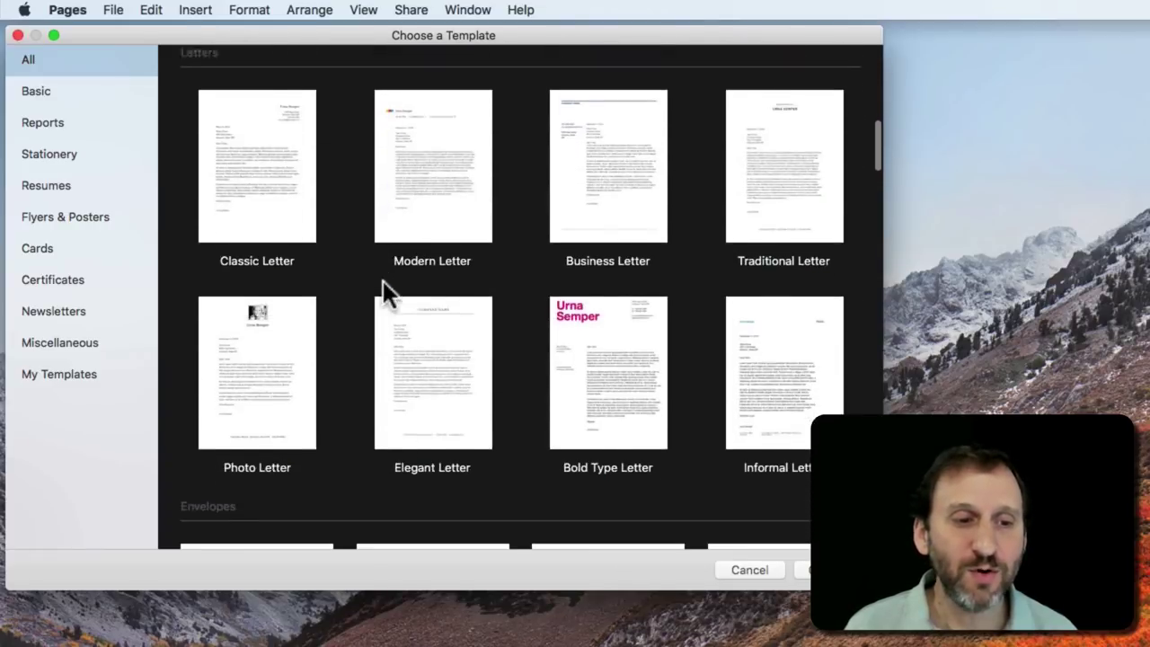
{"action": "scroll", "coordinate": [383, 281], "scroll_direction": "down", "scroll_amount": 1}
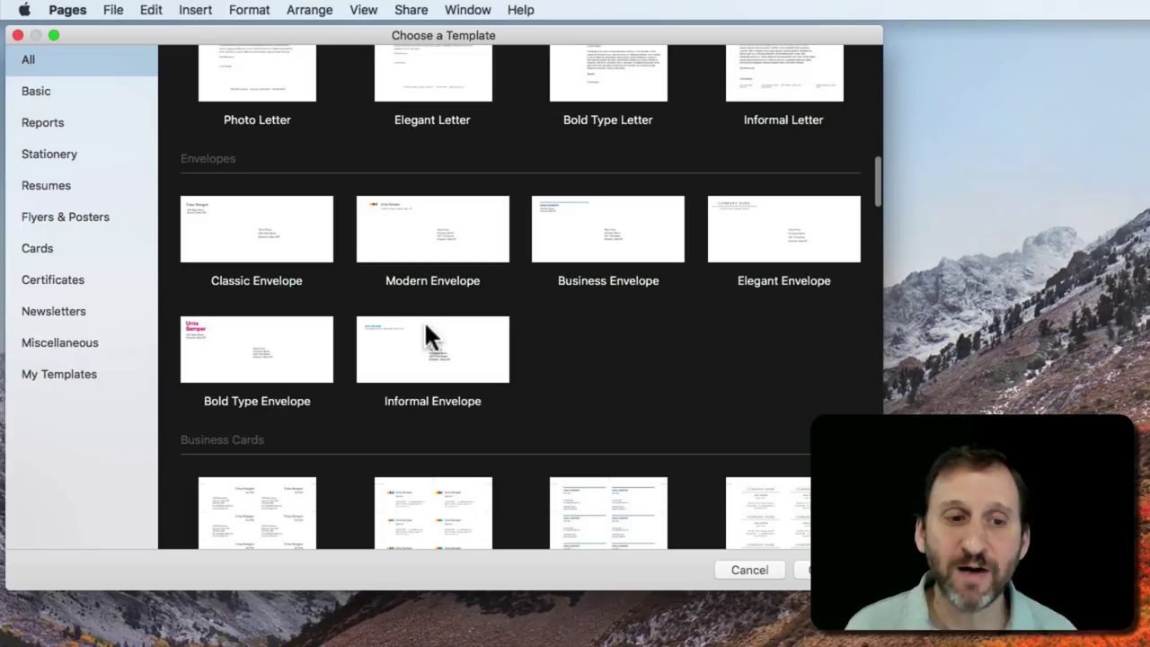
{"action": "double_click", "coordinate": [264, 225]}
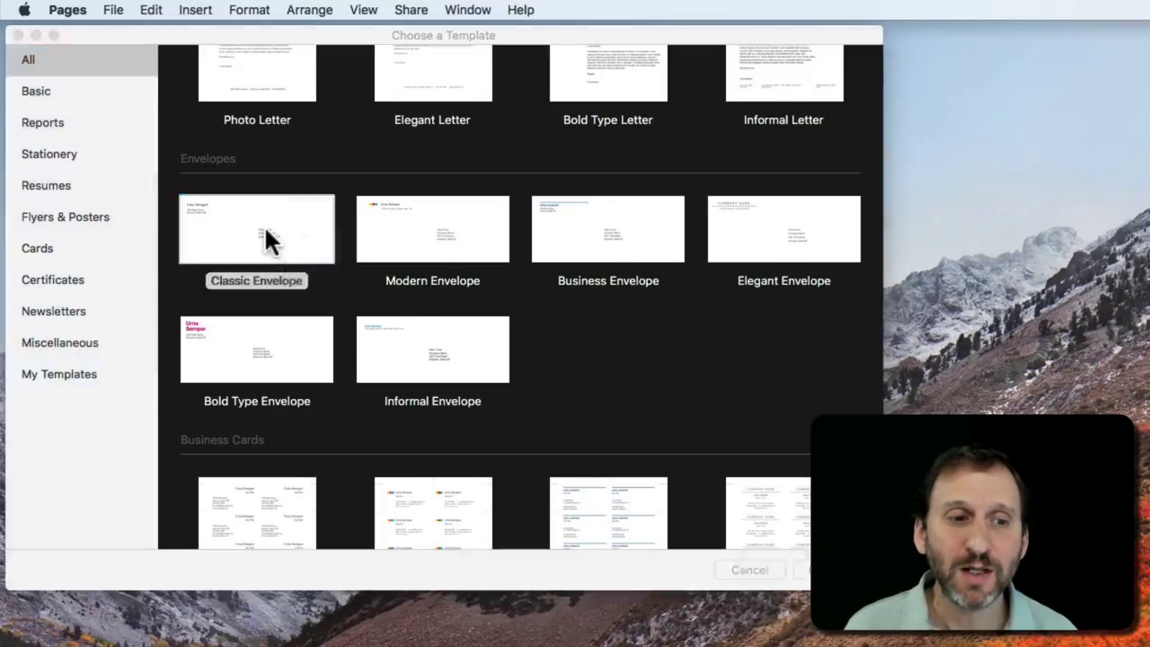
{"action": "left_click_drag", "start_coordinate": [529, 41], "coordinate": [180, 59]}
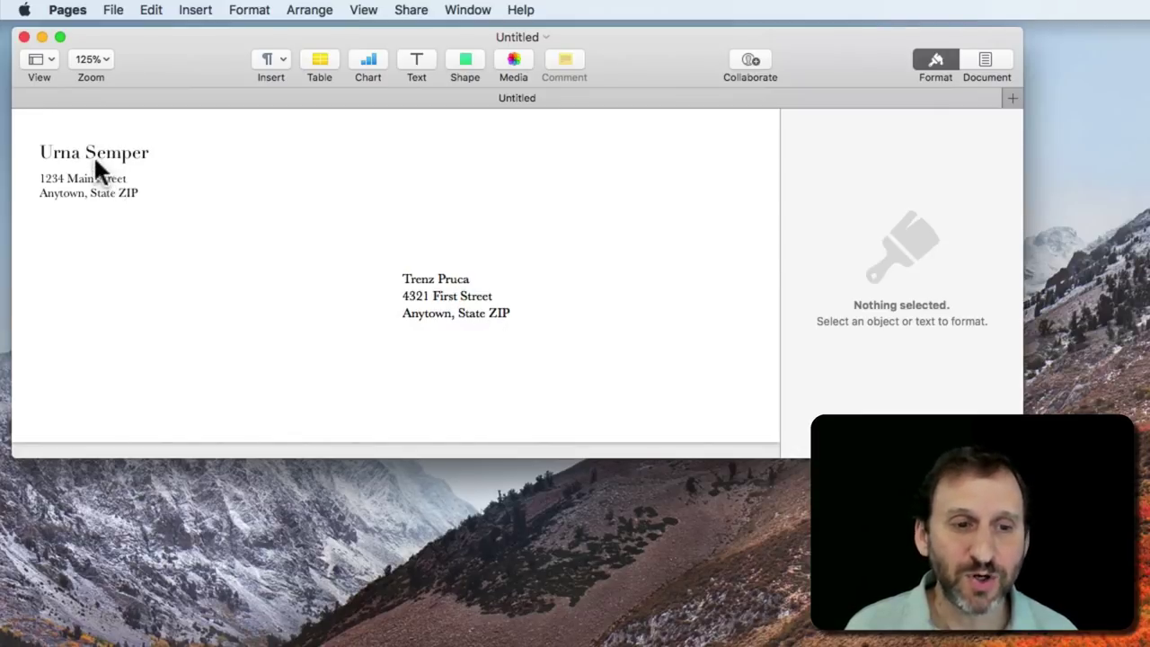
Examine the recipient name, street and city placeholder lines on the envelope by selecting each one
{"action": "left_click", "coordinate": [423, 280]}
{"action": "left_click", "coordinate": [423, 295]}
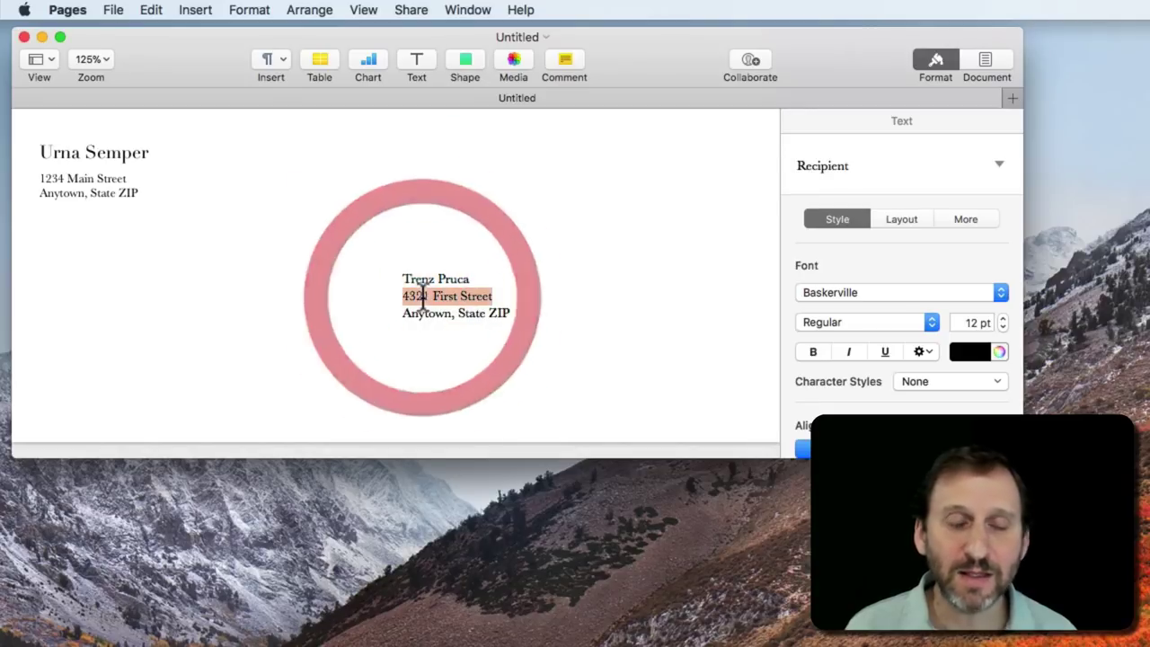
{"action": "left_click", "coordinate": [427, 315]}
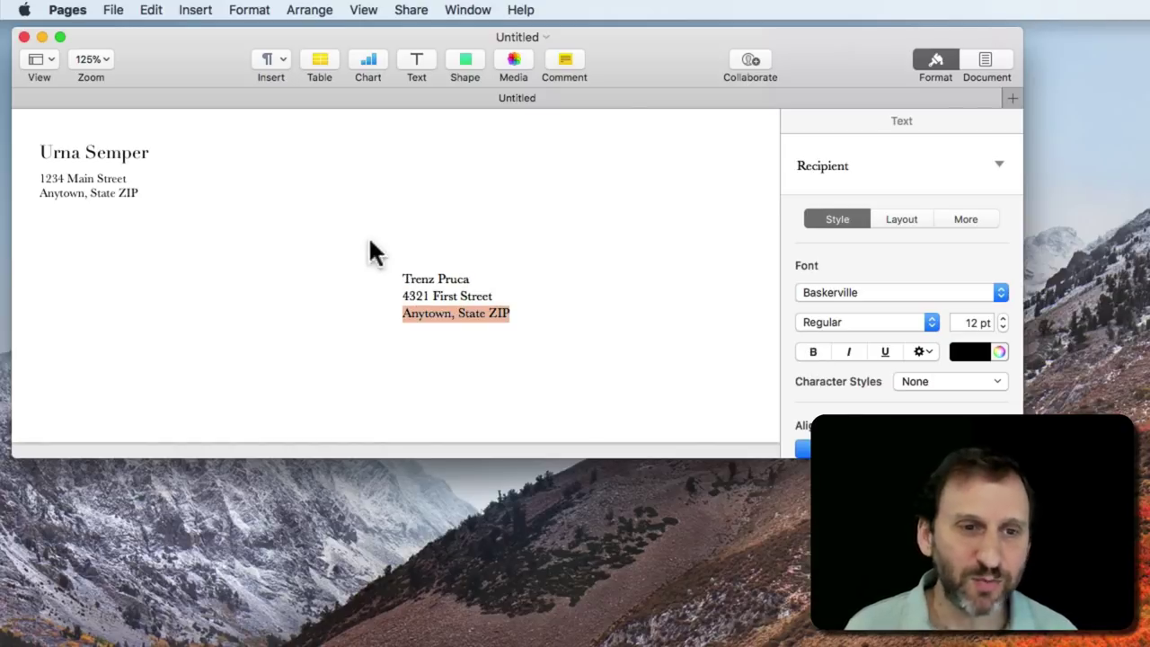
{"action": "left_click", "coordinate": [383, 198]}
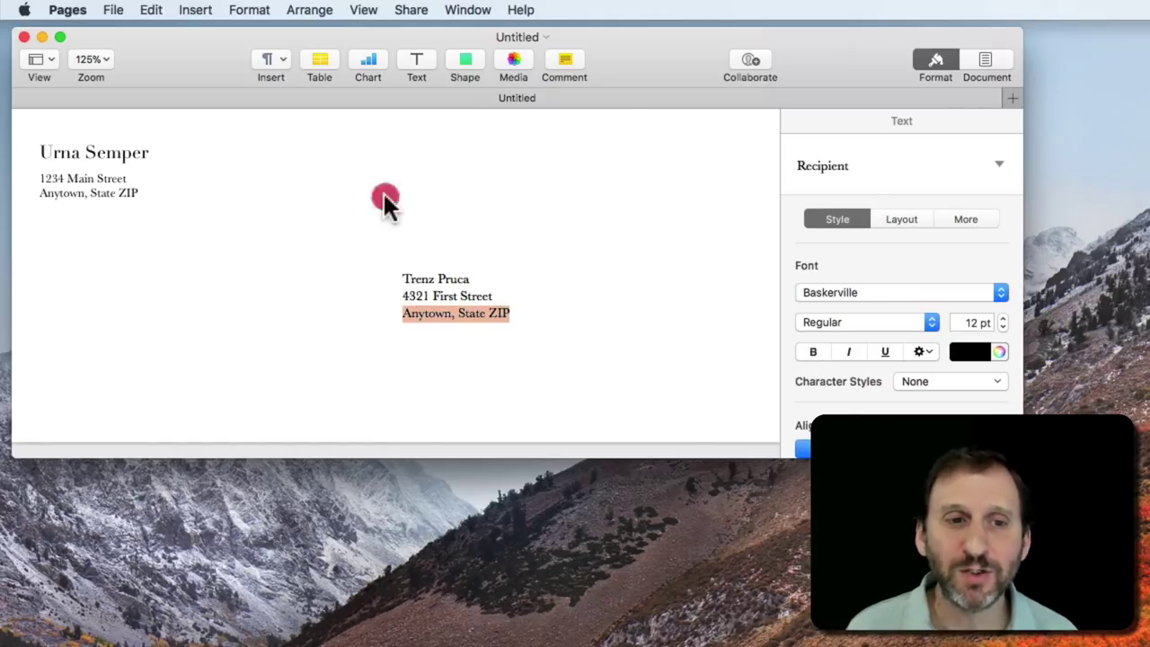
Check the document's page setup, reviewing the available paper sizes and keeping Envelope #10
{"action": "left_click", "coordinate": [114, 9]}
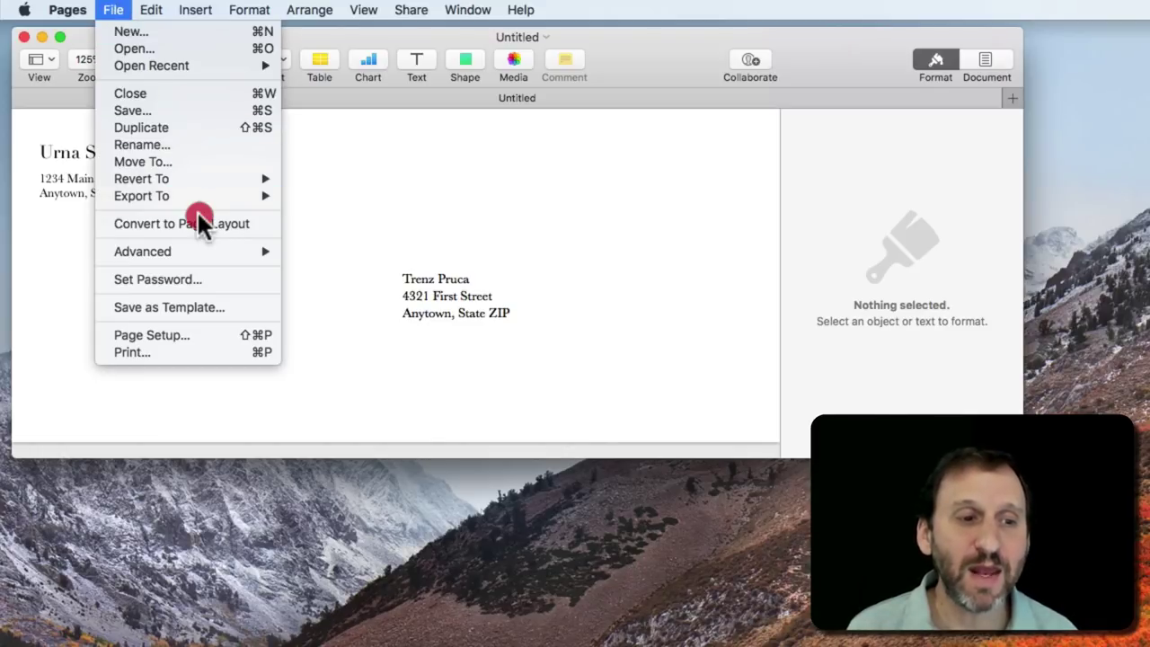
{"action": "left_click", "coordinate": [177, 341]}
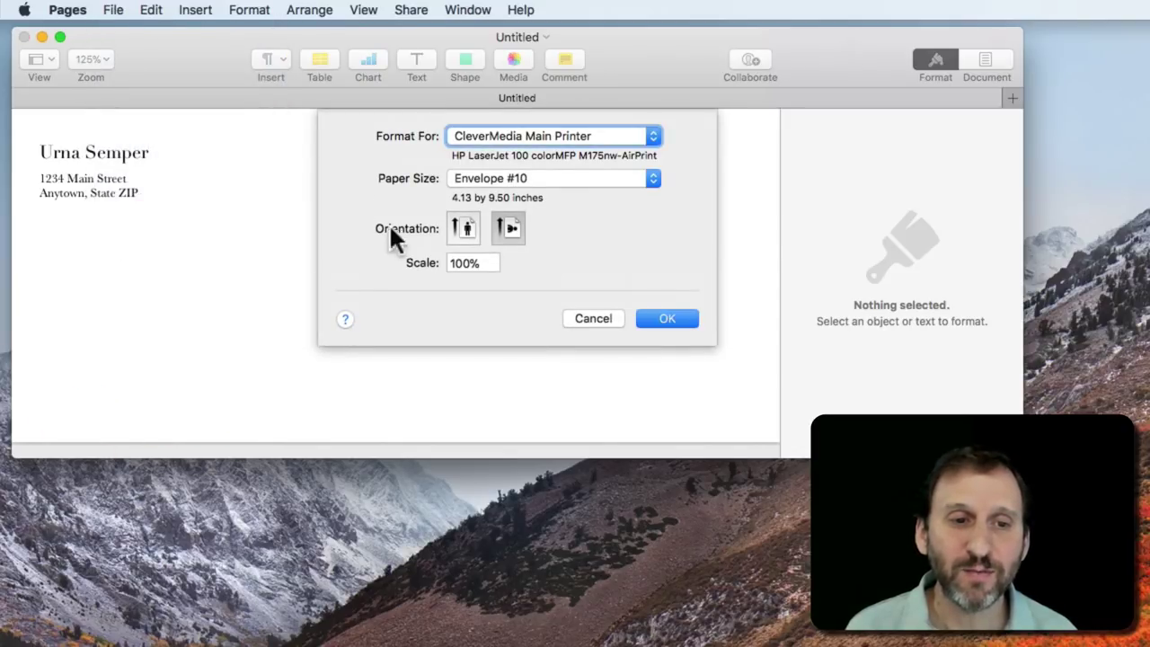
{"action": "left_click", "coordinate": [498, 176]}
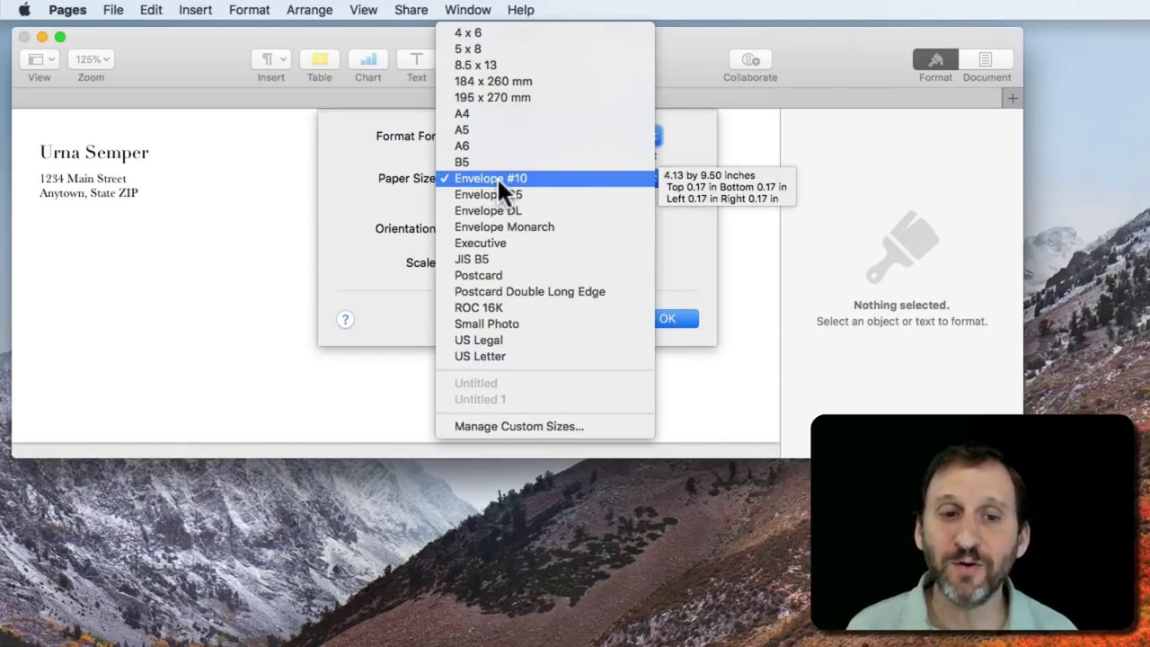
{"action": "left_click", "coordinate": [322, 180]}
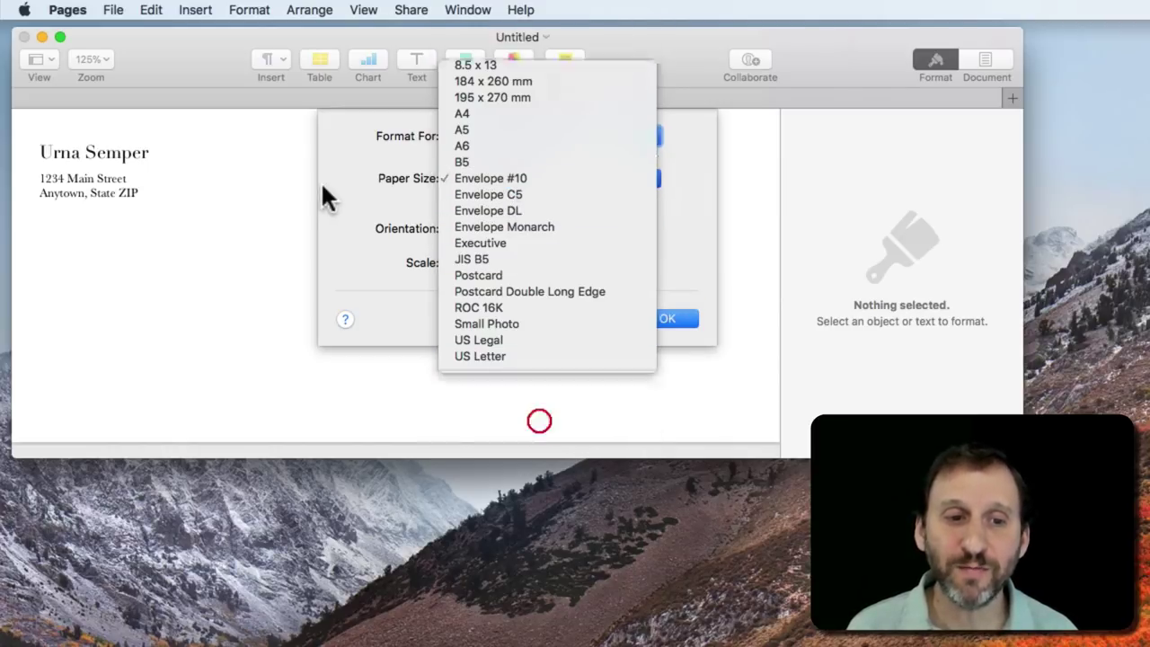
{"action": "left_click", "coordinate": [667, 318]}
Review the envelope's Media & Quality print settings, including the Envelope media type, and close the print settings
{"action": "left_click_drag", "start_coordinate": [113, 10], "coordinate": [165, 200]}
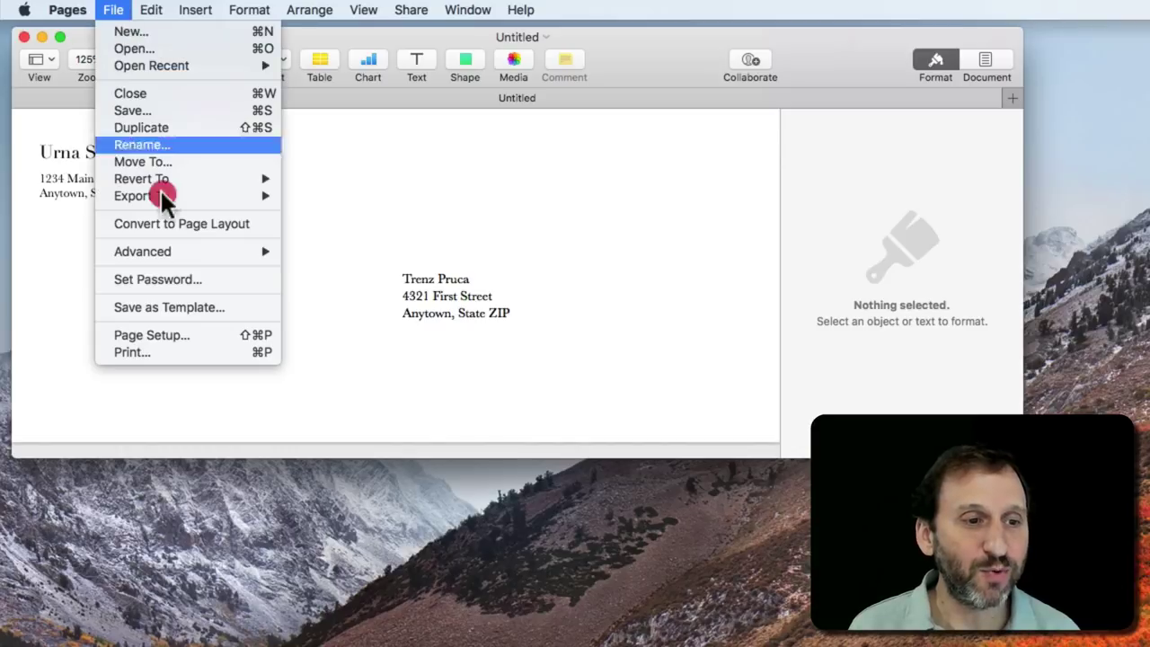
{"action": "left_click", "coordinate": [175, 351]}
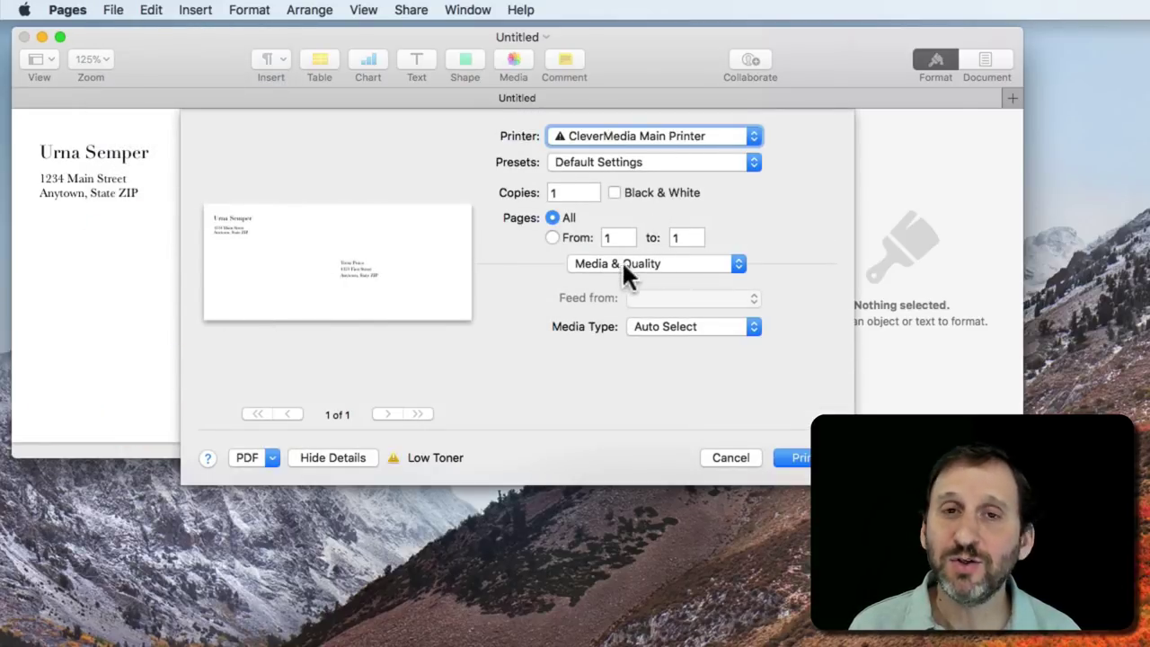
{"action": "left_click_drag", "start_coordinate": [628, 262], "coordinate": [616, 231]}
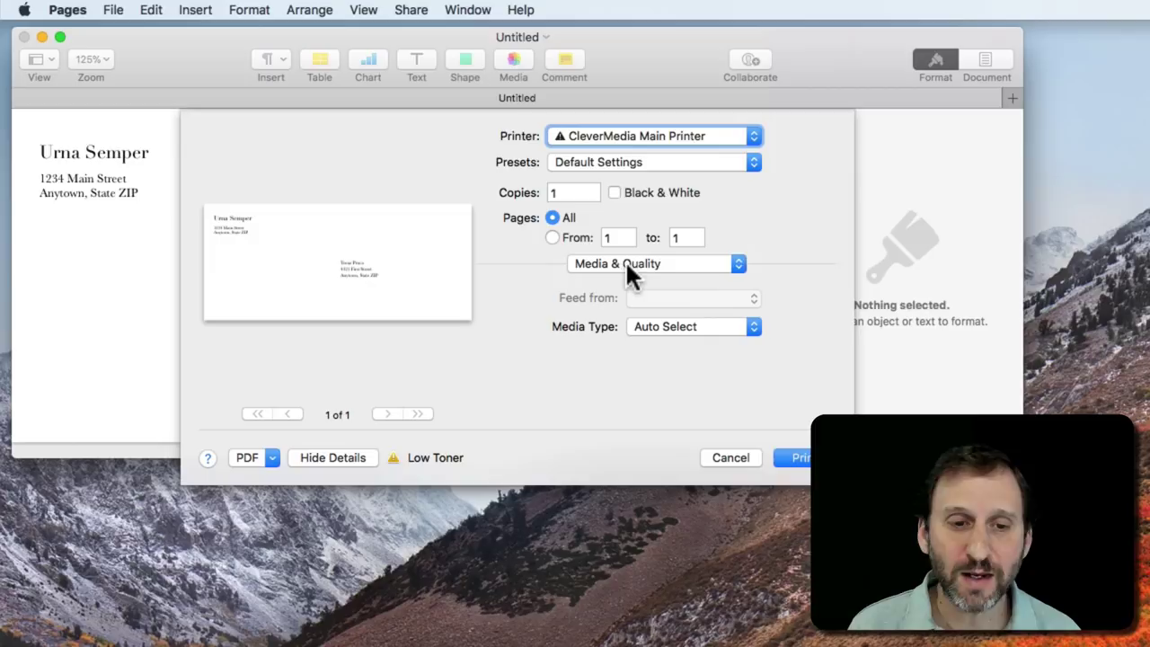
{"action": "left_click_drag", "start_coordinate": [656, 321], "coordinate": [660, 336]}
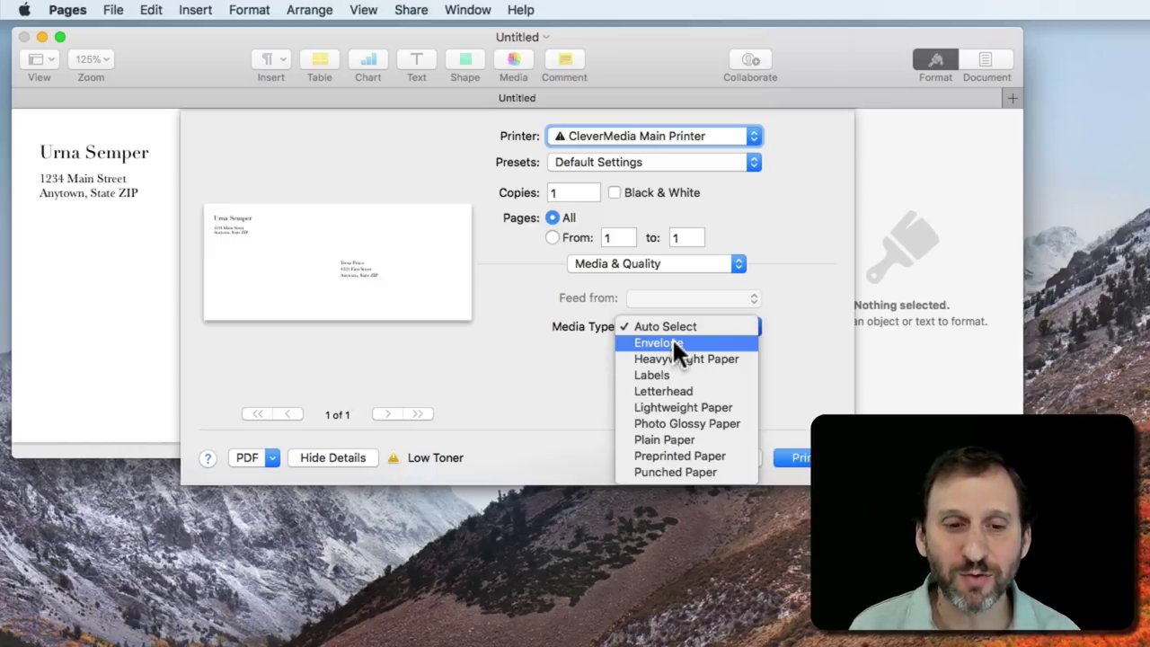
{"action": "left_click_drag", "start_coordinate": [669, 345], "coordinate": [550, 351]}
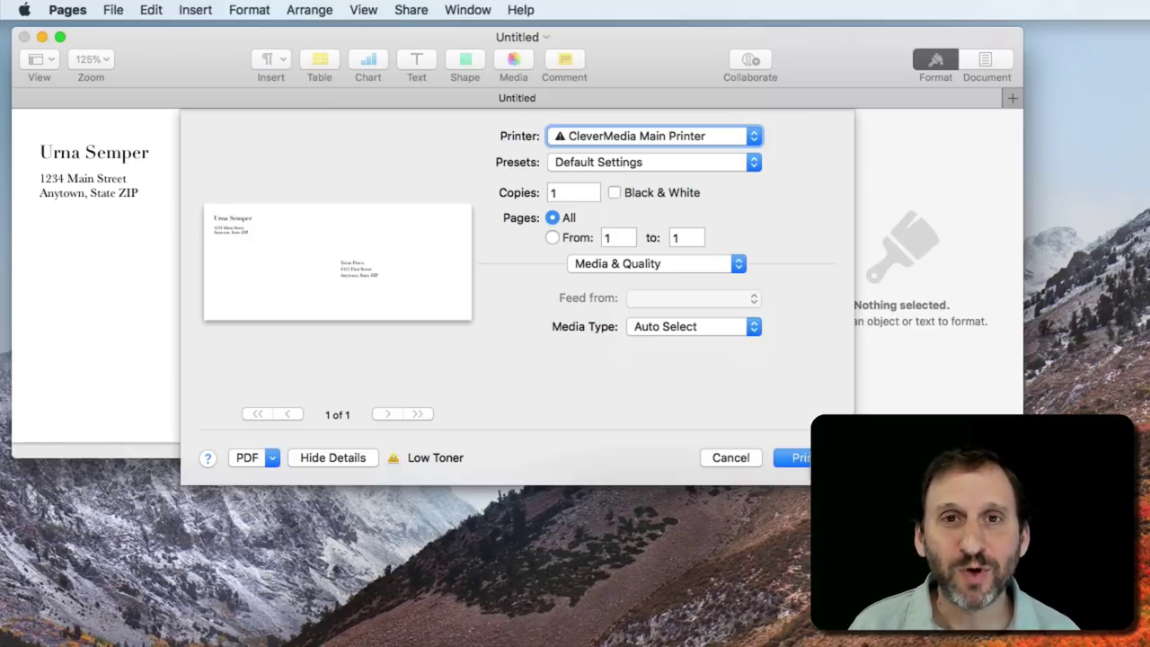
{"action": "key", "text": "Return"}
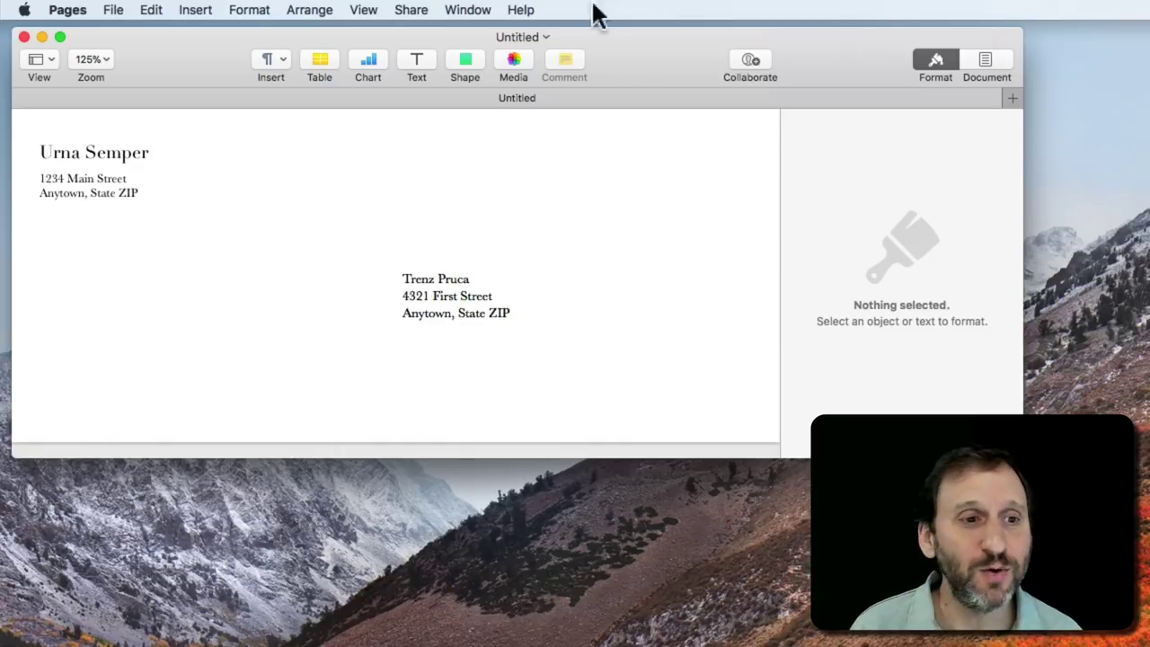
Move the return address text box slightly inward from the envelope's edge, and check which recipient lines can be selected
{"action": "left_click", "coordinate": [137, 158]}
{"action": "left_click_drag", "start_coordinate": [134, 154], "coordinate": [174, 149]}
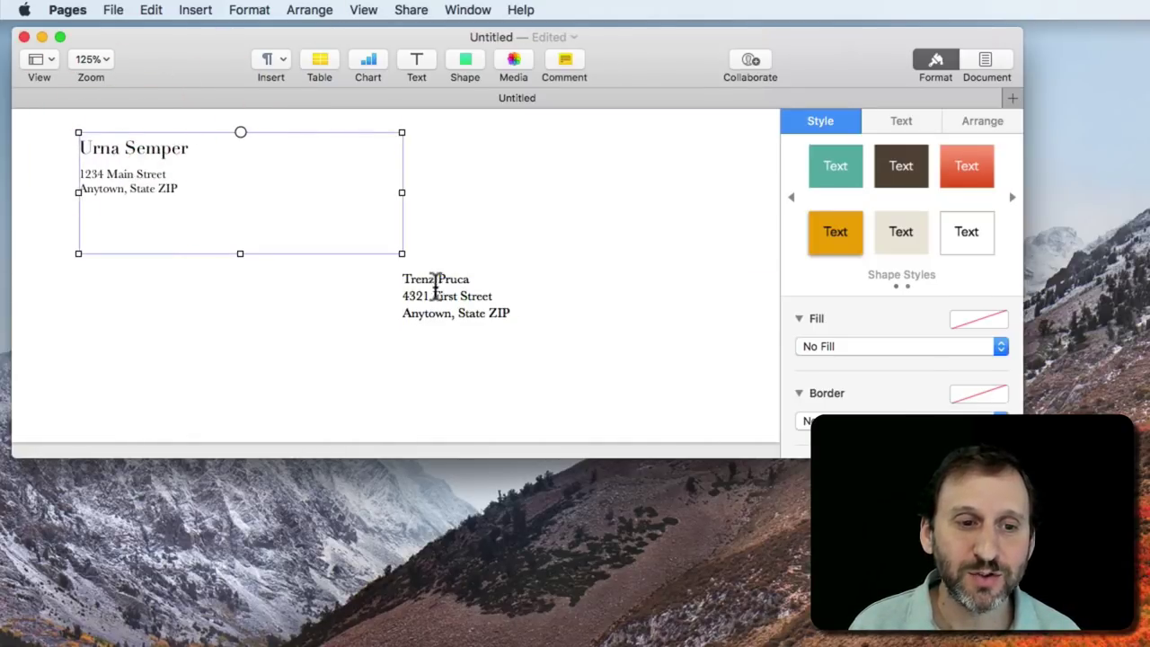
{"action": "triple_click", "coordinate": [445, 281]}
{"action": "left_click", "coordinate": [475, 341]}
{"action": "triple_click", "coordinate": [465, 310]}
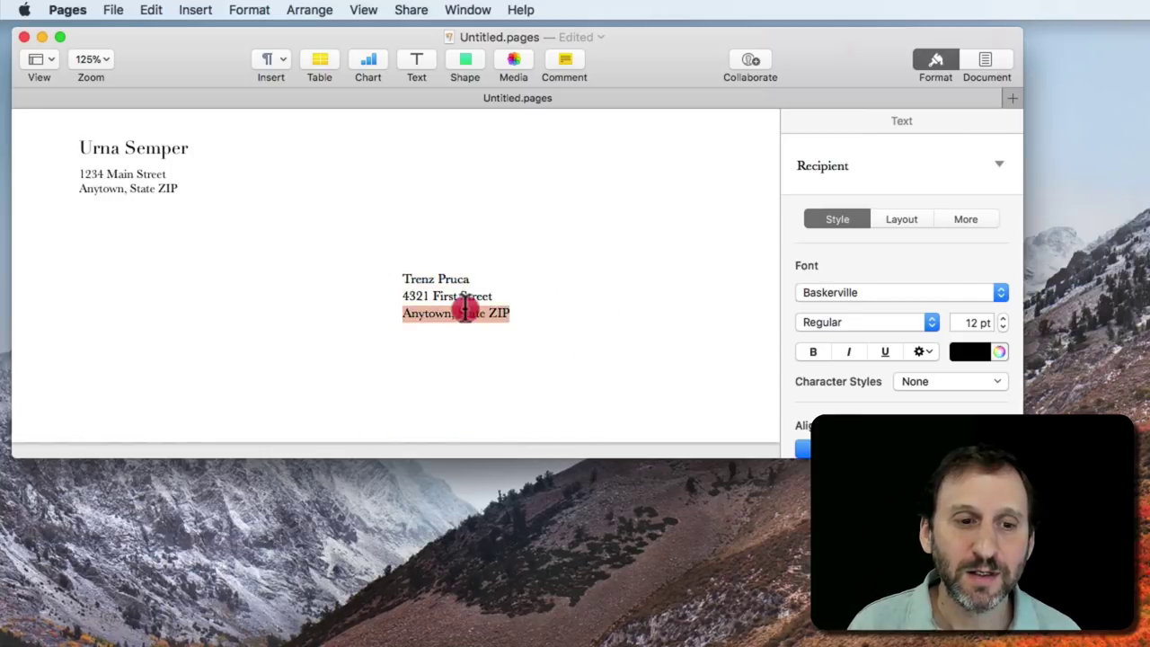
Indent each of the three recipient address lines by one tab
{"action": "left_click", "coordinate": [404, 284]}
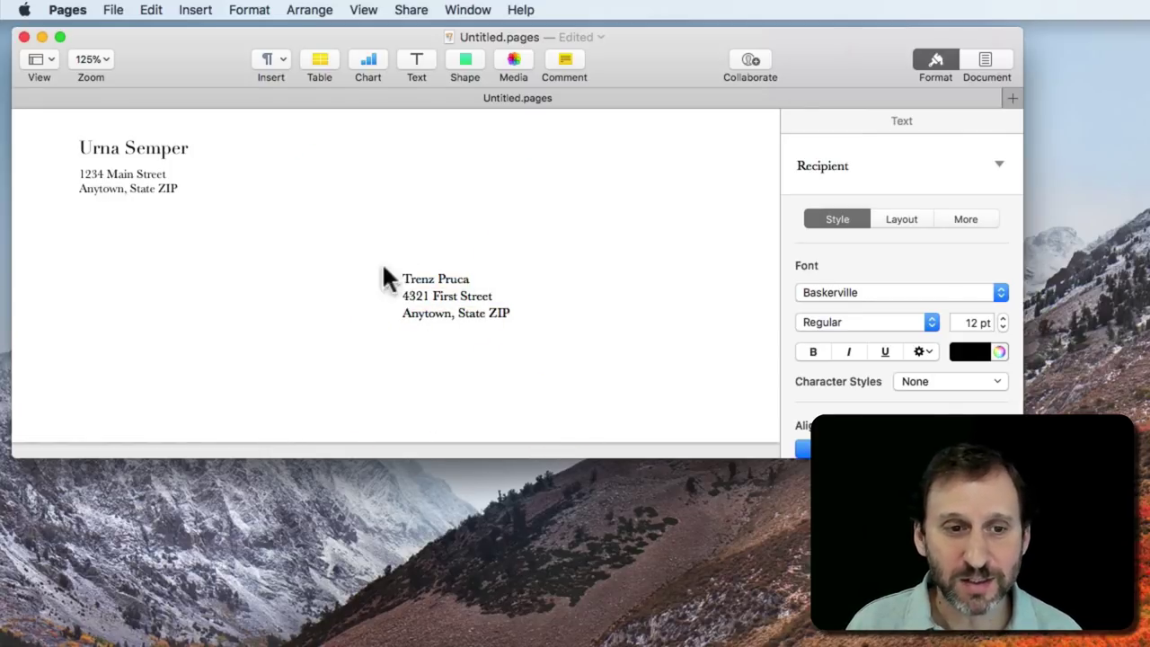
{"action": "key", "text": "Tab"}
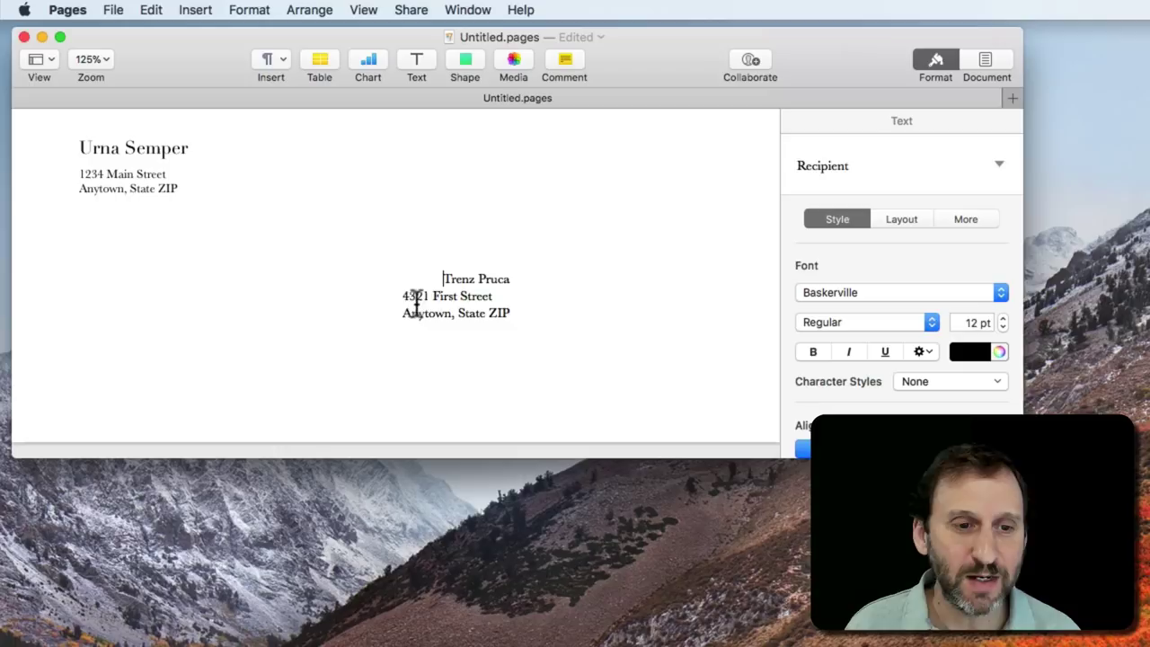
{"action": "left_click", "coordinate": [401, 296]}
{"action": "key", "text": "Tab"}
{"action": "left_click", "coordinate": [401, 317]}
{"action": "key", "text": "Tab"}
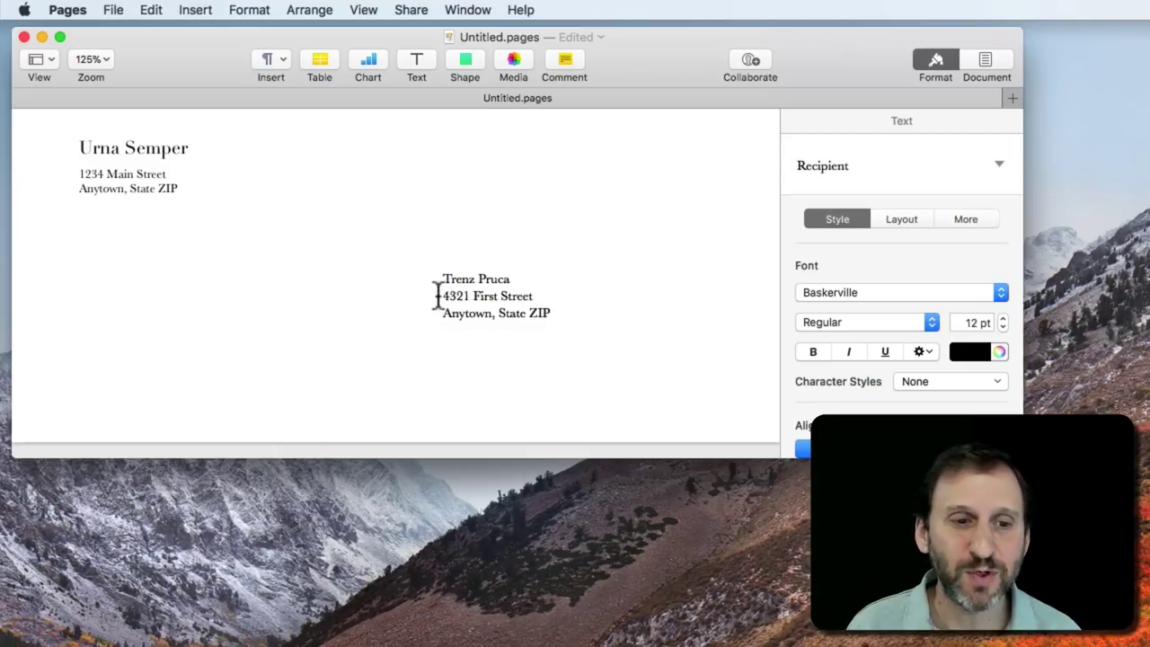
Remove the tab indent from all three recipient address lines
{"action": "left_click", "coordinate": [440, 280]}
{"action": "key", "text": "BackSpace"}
{"action": "left_click", "coordinate": [444, 297]}
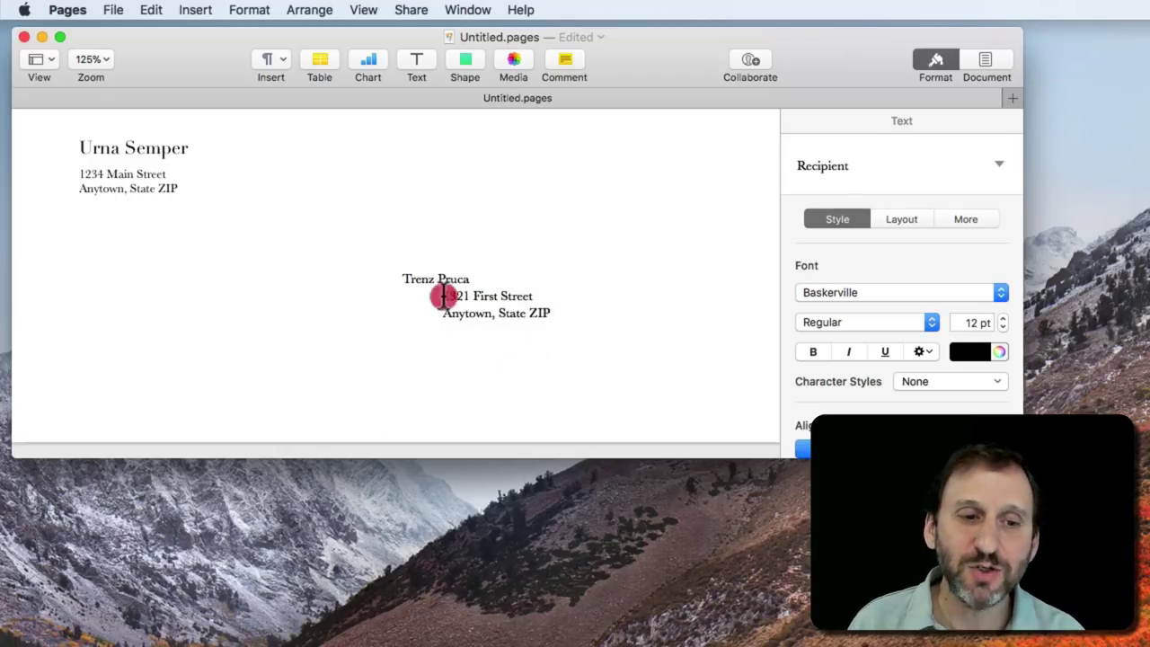
{"action": "key", "text": "BackSpace"}
{"action": "left_click", "coordinate": [444, 314]}
{"action": "key", "text": "BackSpace"}
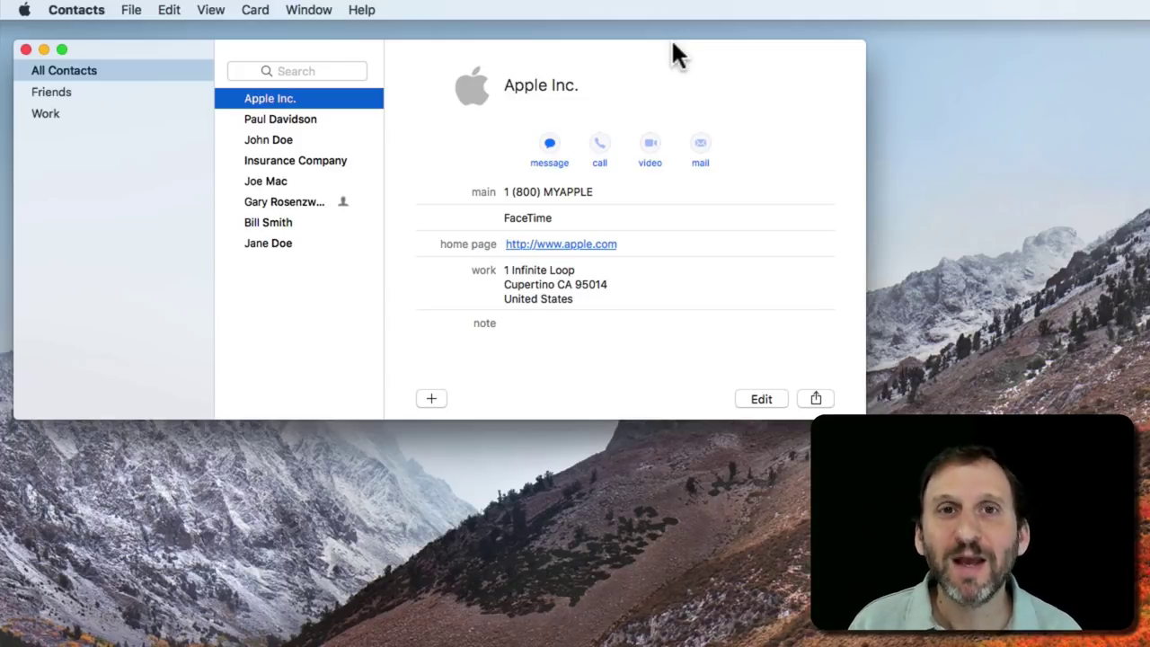
Switch to Contacts and create a new card with the contact's first and last name
{"action": "mouse_move", "coordinate": [715, 245]}
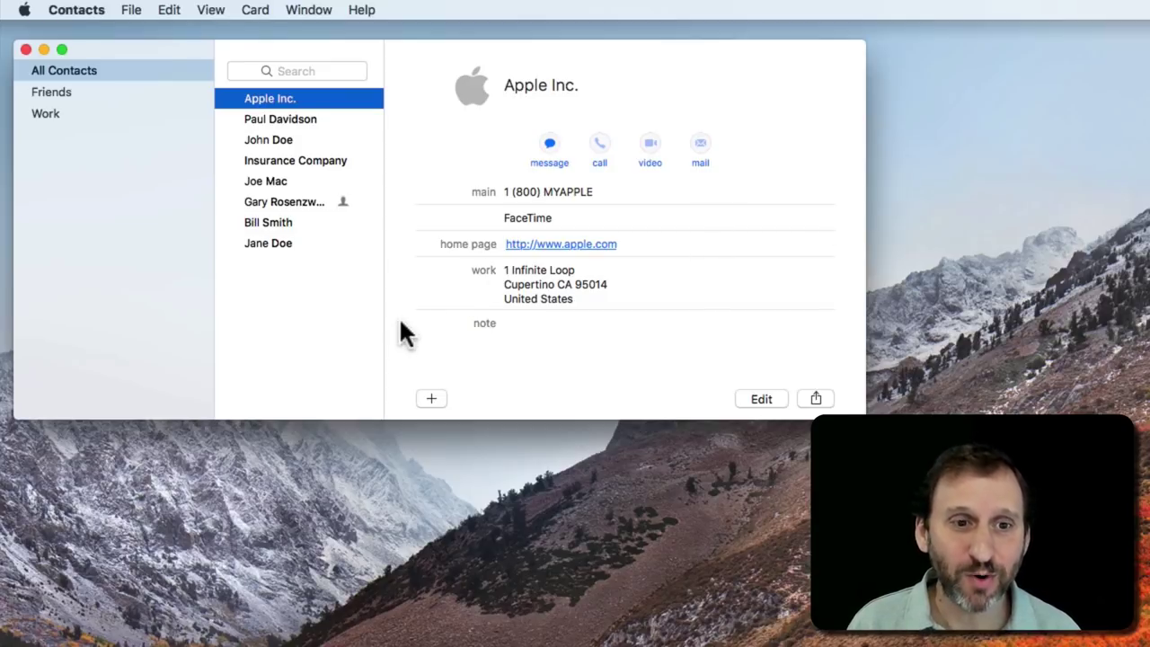
{"action": "left_click", "coordinate": [133, 10]}
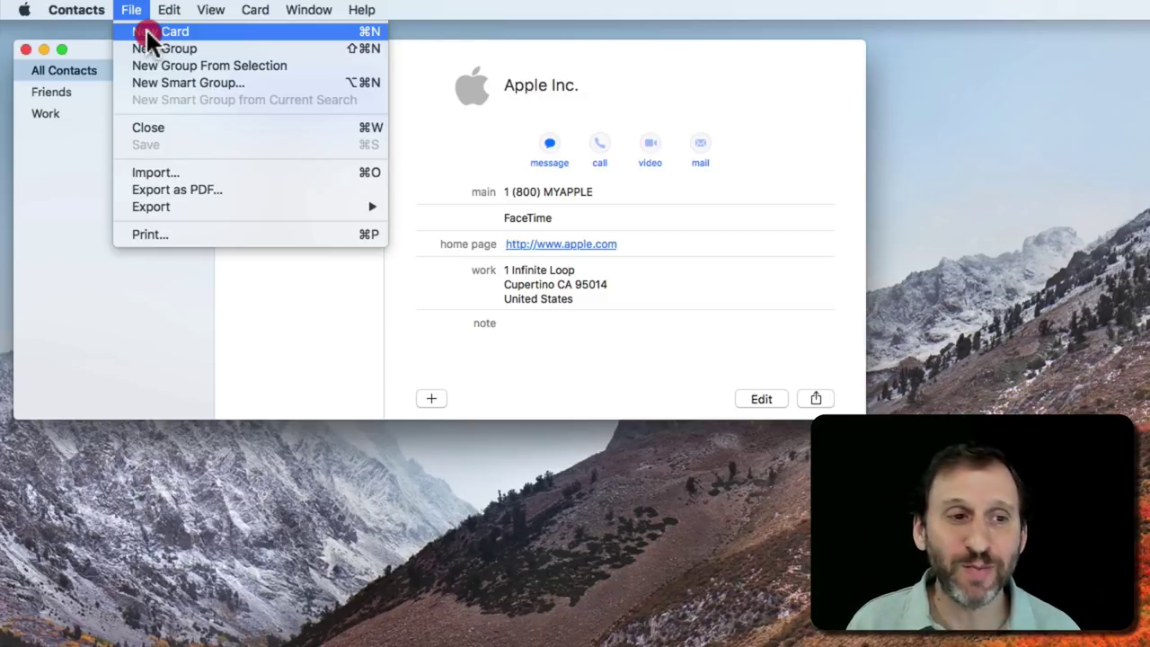
{"action": "left_click", "coordinate": [148, 36]}
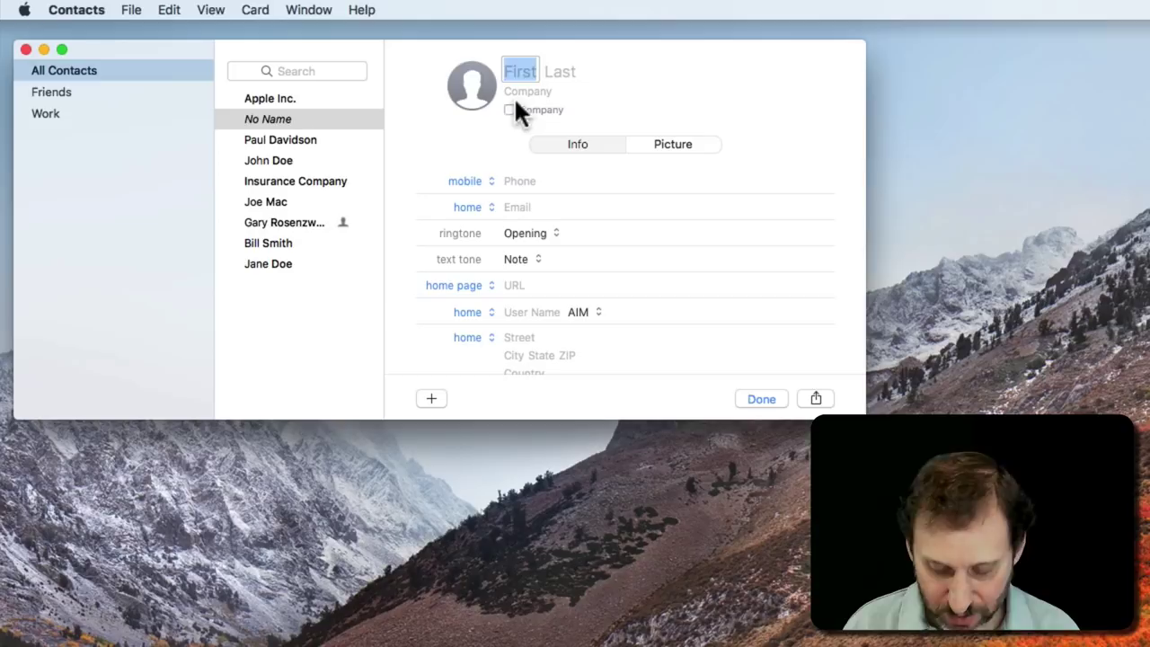
{"action": "type", "text": "Mark"}
{"action": "key", "text": "Tab"}
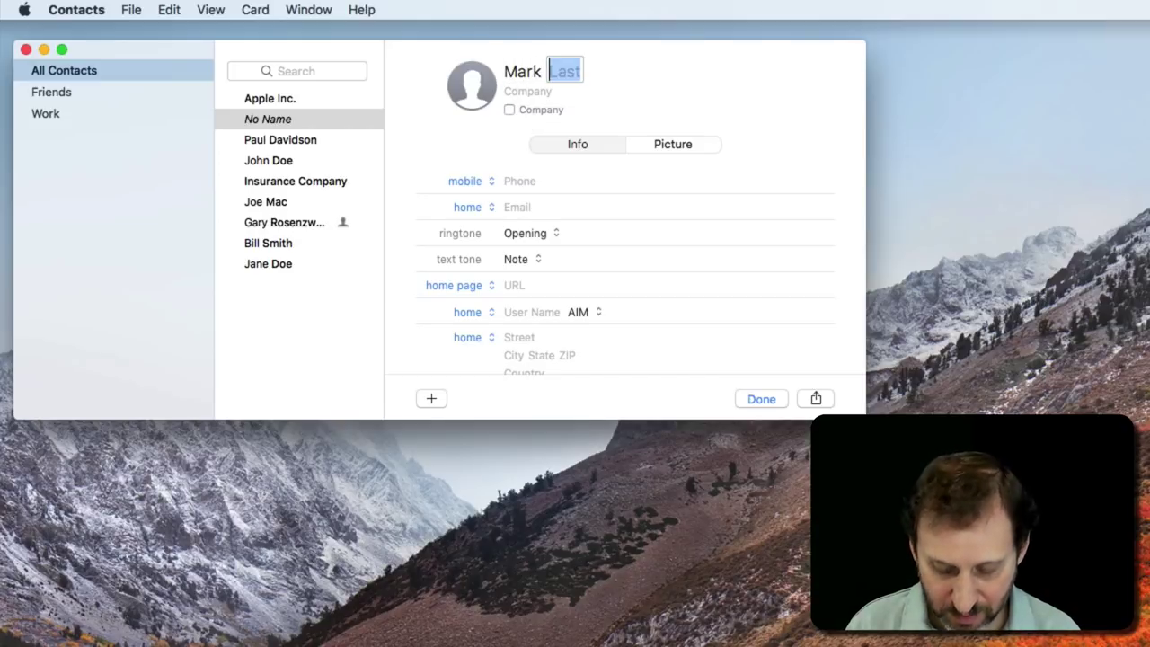
{"action": "type", "text": "Smith"}
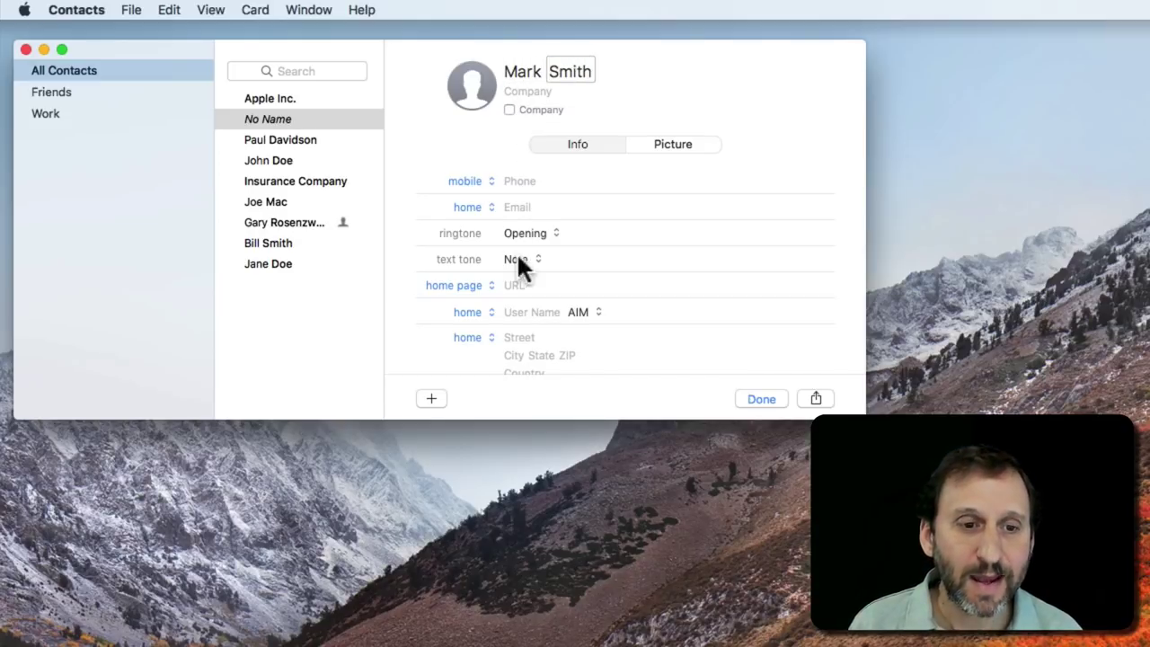
Fill in the new contact's home street, city, state and ZIP code, and save the card
{"action": "left_click", "coordinate": [520, 338]}
{"action": "type", "text": "123 Street Road"}
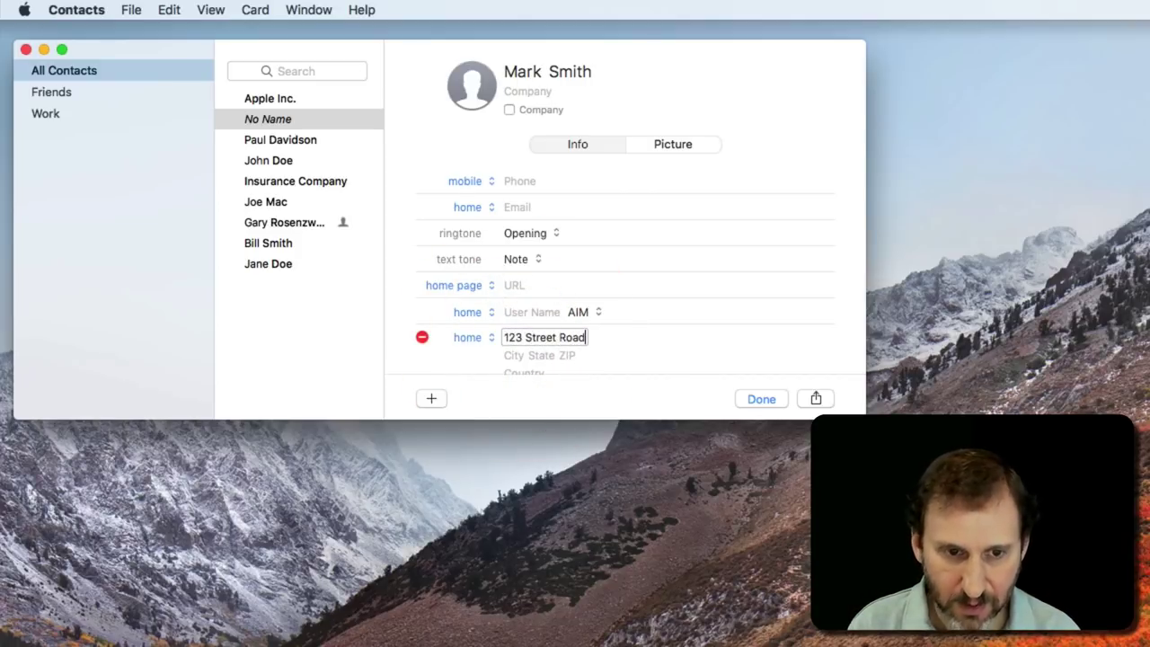
{"action": "key", "text": "Tab"}
{"action": "type", "text": "Denver"}
{"action": "key", "text": "Tab"}
{"action": "type", "text": "CO"}
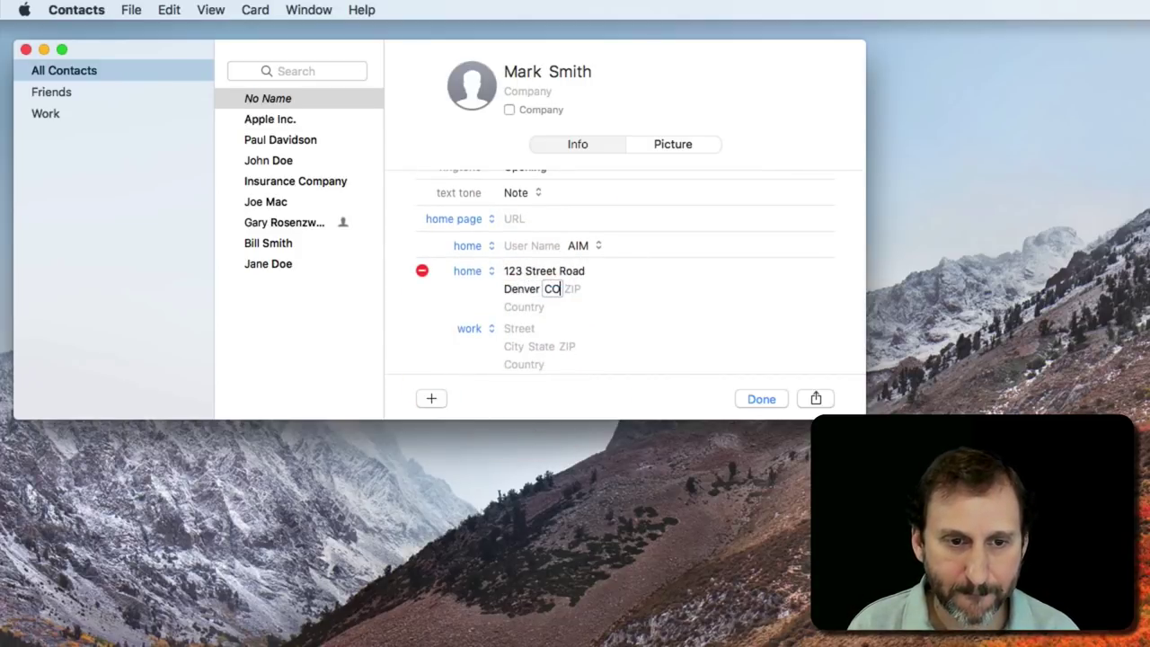
{"action": "key", "text": "Tab"}
{"action": "type", "text": "80201"}
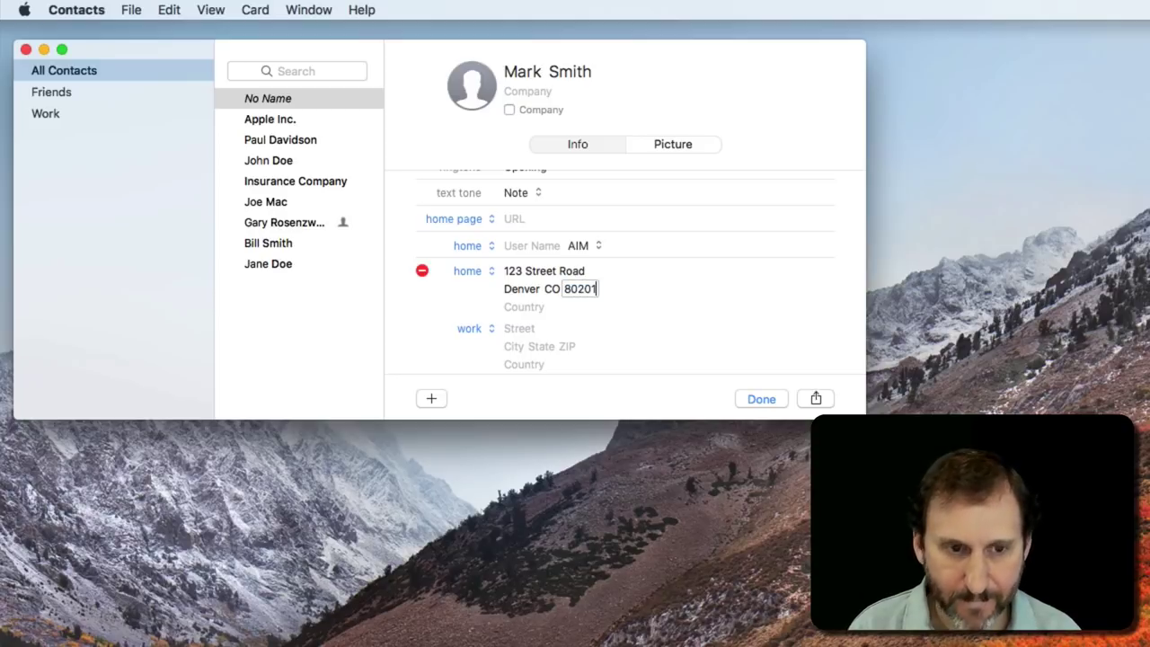
{"action": "left_click", "coordinate": [749, 399]}
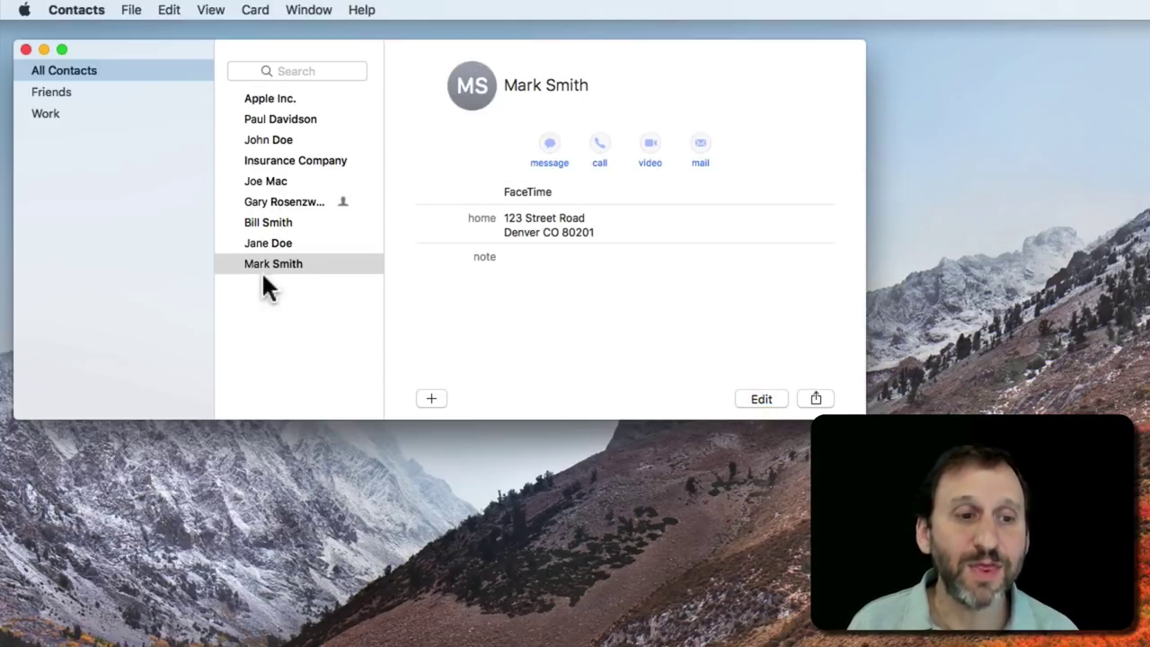
Open the print settings for the new contact using the Envelopes style
{"action": "left_click_drag", "start_coordinate": [132, 11], "coordinate": [195, 230]}
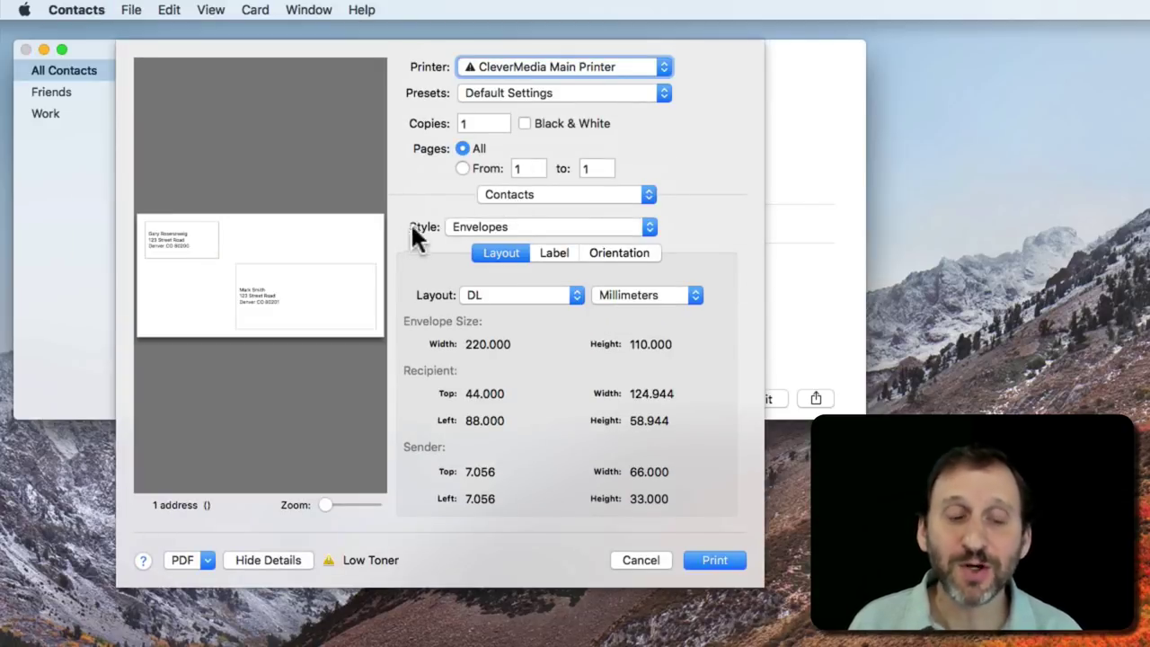
{"action": "left_click_drag", "start_coordinate": [463, 221], "coordinate": [505, 227]}
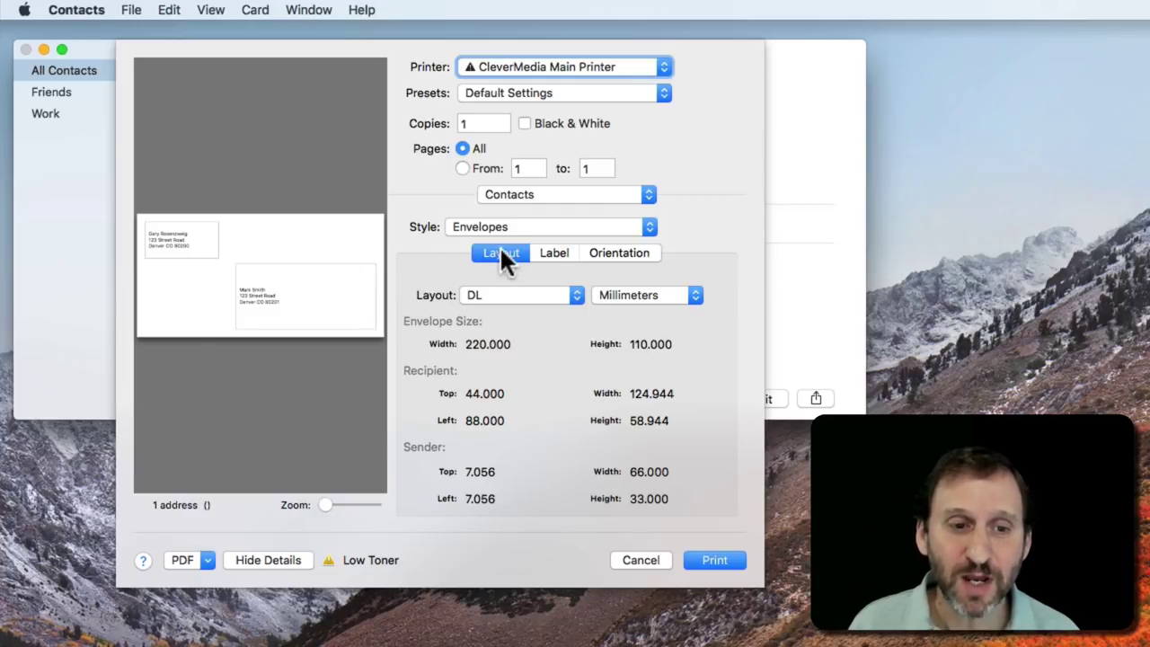
Set the envelope layout to the North American Official 10 size, with inches as the unit
{"action": "left_click_drag", "start_coordinate": [502, 289], "coordinate": [836, 620]}
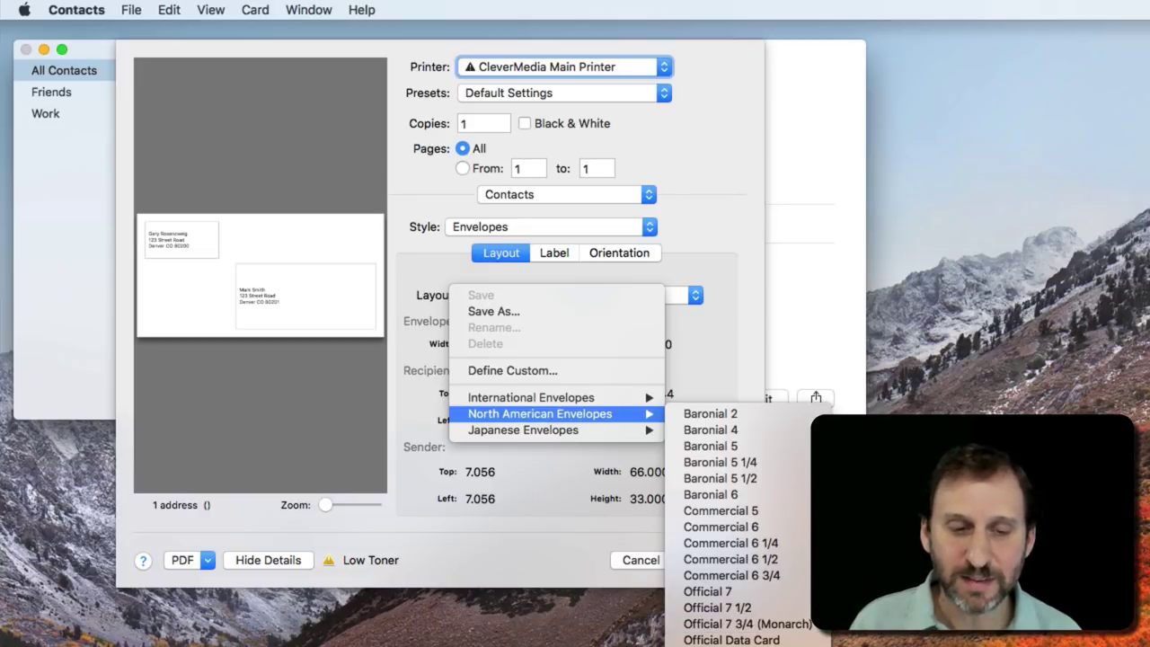
{"action": "left_click_drag", "start_coordinate": [836, 620], "coordinate": [836, 634]}
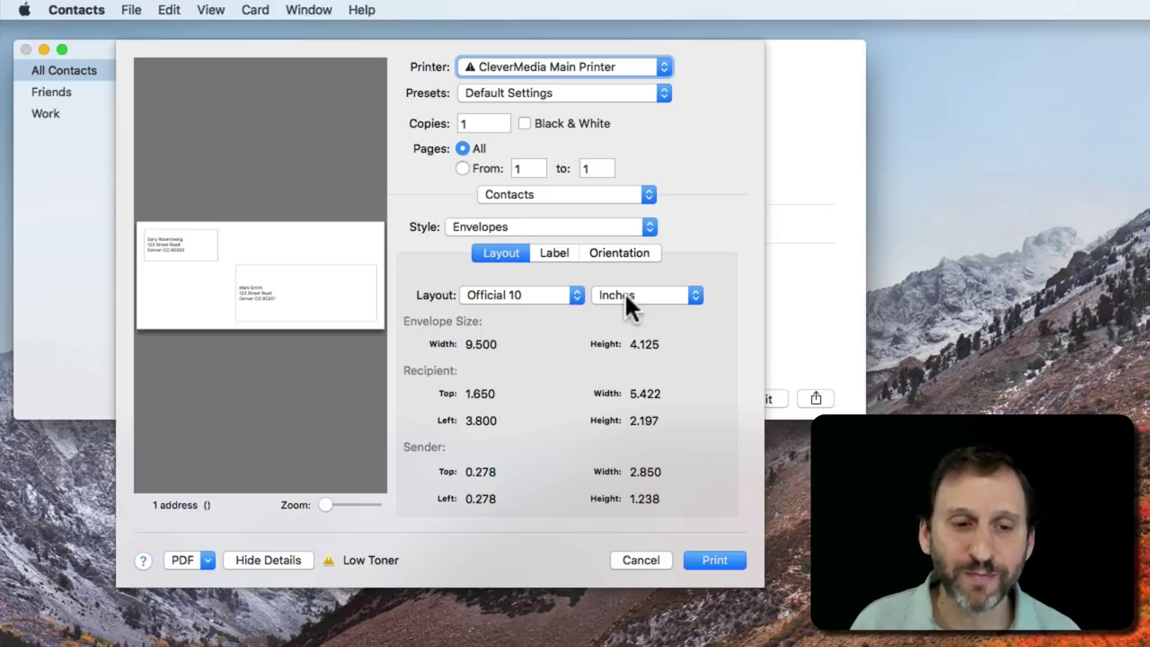
{"action": "mouse_move", "coordinate": [627, 298]}
{"action": "left_mouse_down"}
{"action": "mouse_move", "coordinate": [630, 312]}
{"action": "mouse_move", "coordinate": [612, 262]}
{"action": "mouse_move", "coordinate": [608, 274]}
{"action": "left_mouse_up"}
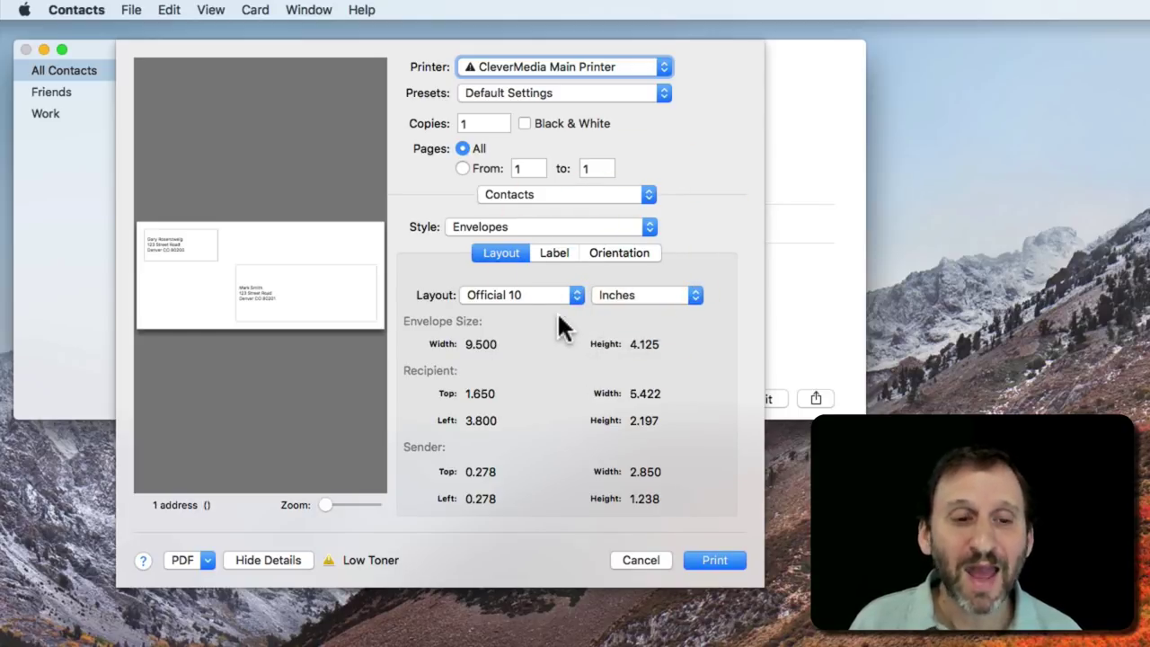
Define a custom envelope layout named Test based on the Official 10 dimensions
{"action": "left_click", "coordinate": [521, 297]}
{"action": "left_click_drag", "start_coordinate": [519, 298], "coordinate": [523, 369]}
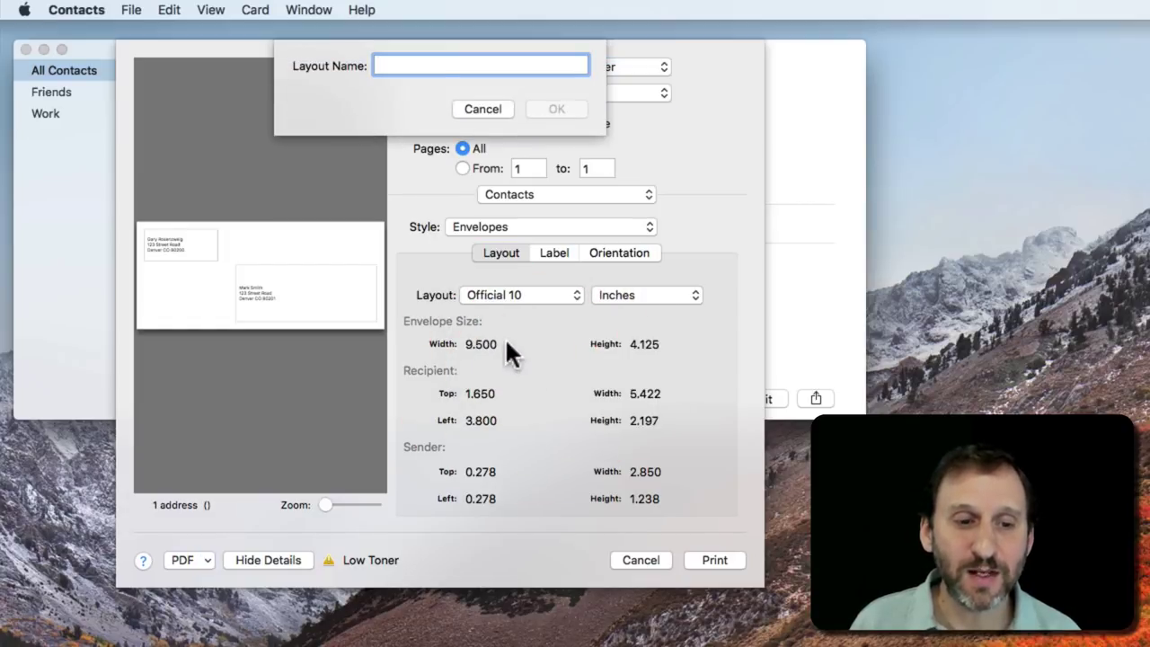
{"action": "type", "text": "Test"}
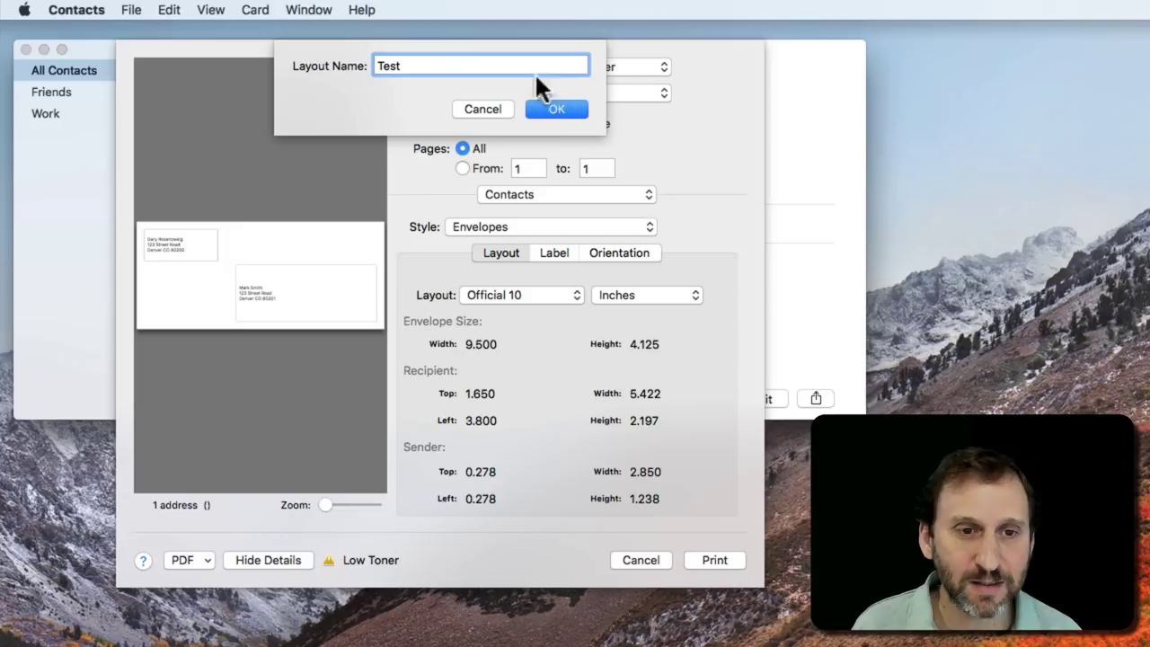
{"action": "left_click", "coordinate": [549, 109]}
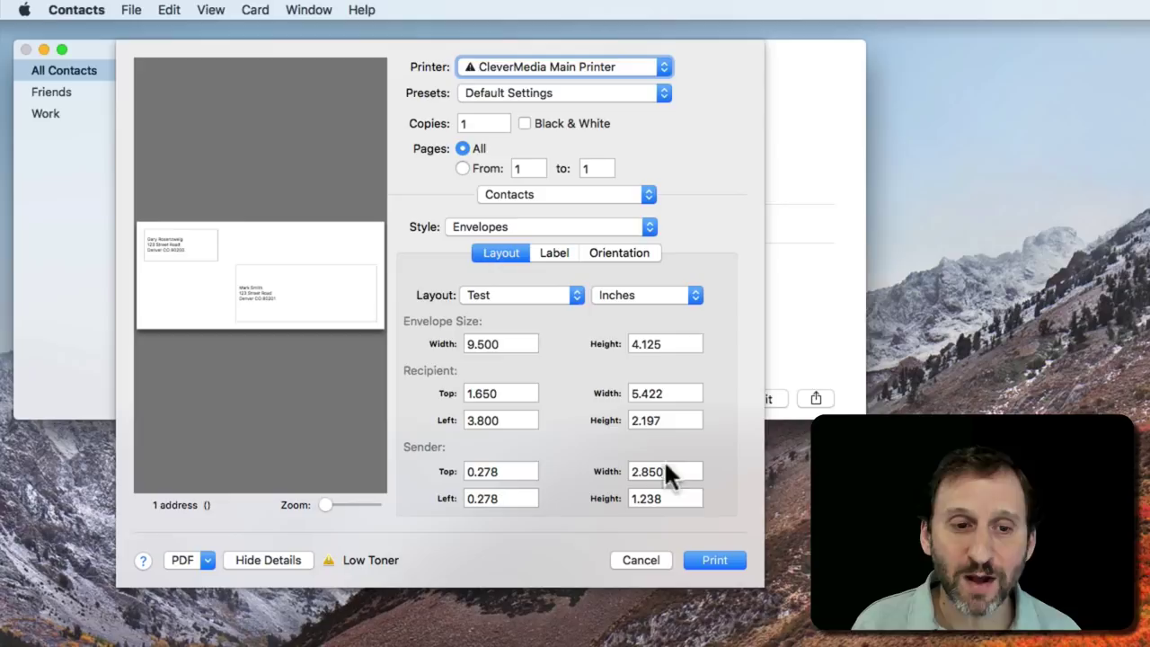
{"action": "left_click", "coordinate": [504, 299]}
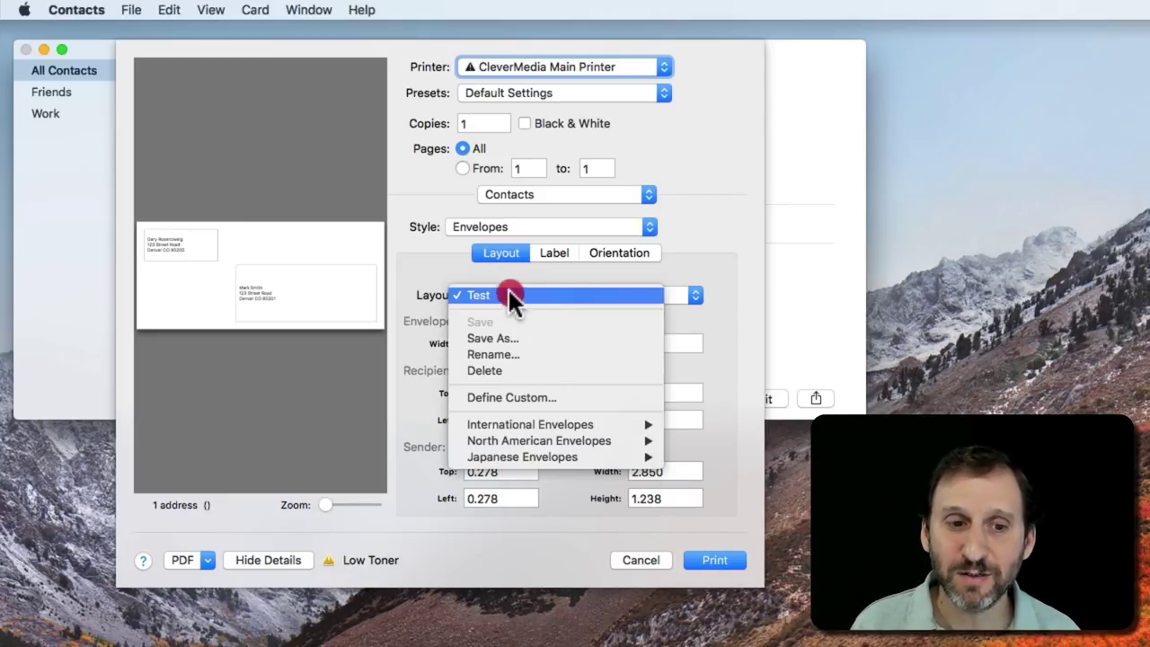
{"action": "left_click", "coordinate": [493, 270]}
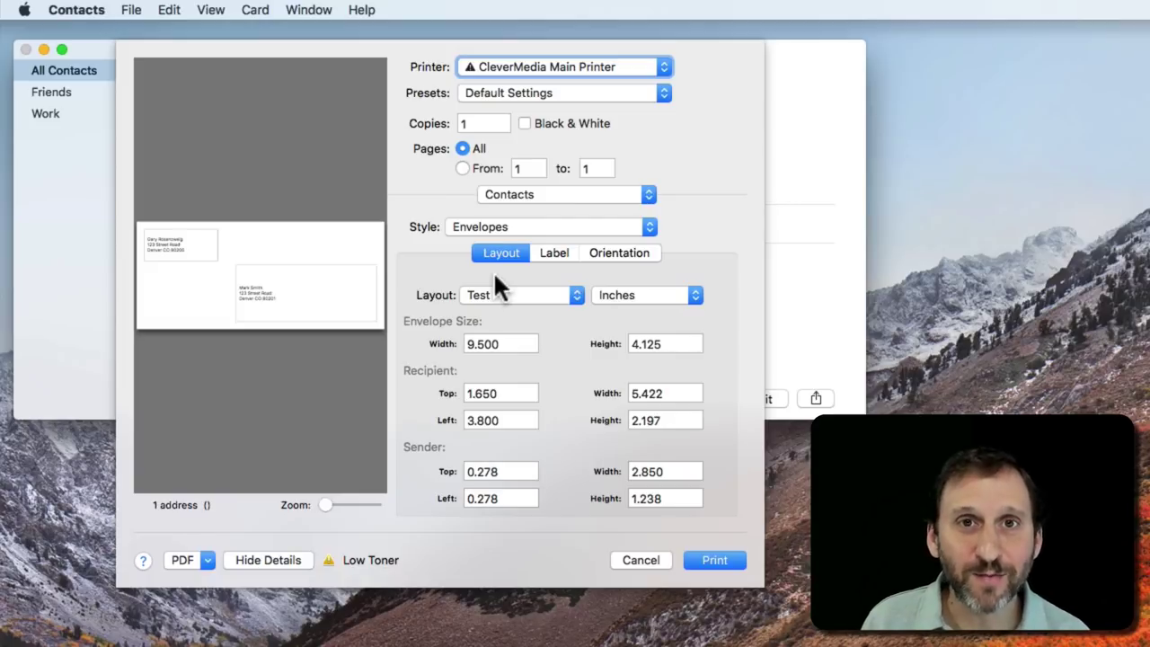
Leave the print settings without printing and delete the newly created contact's card
{"action": "left_click", "coordinate": [632, 552]}
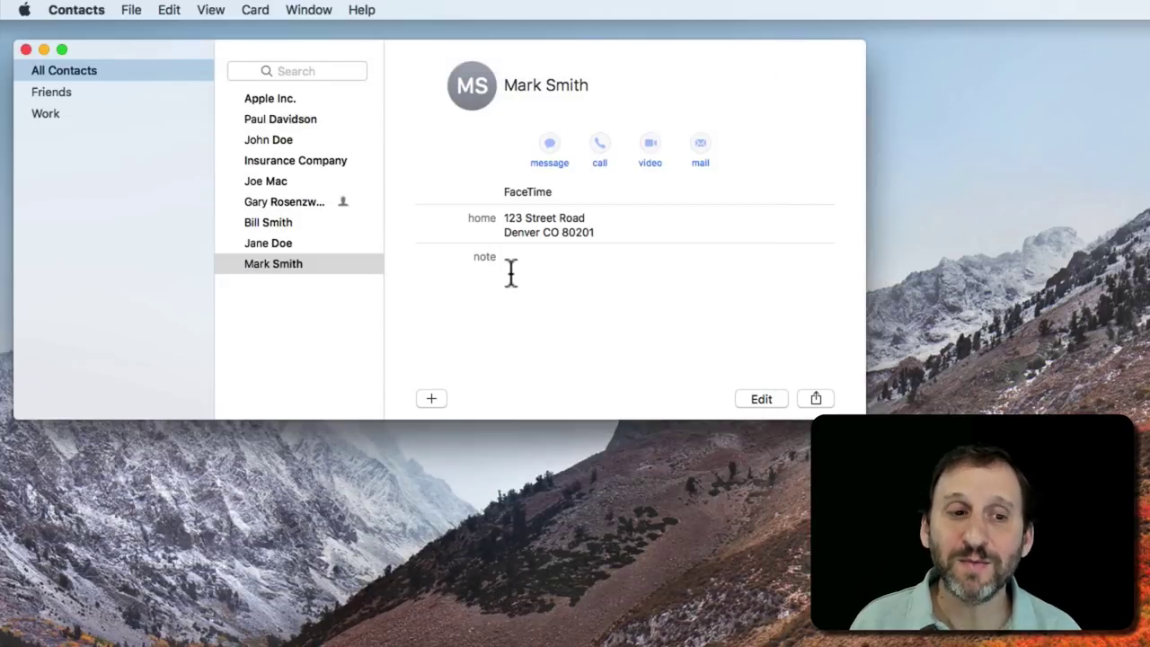
{"action": "left_click", "coordinate": [283, 270]}
{"action": "key", "text": "BackSpace"}
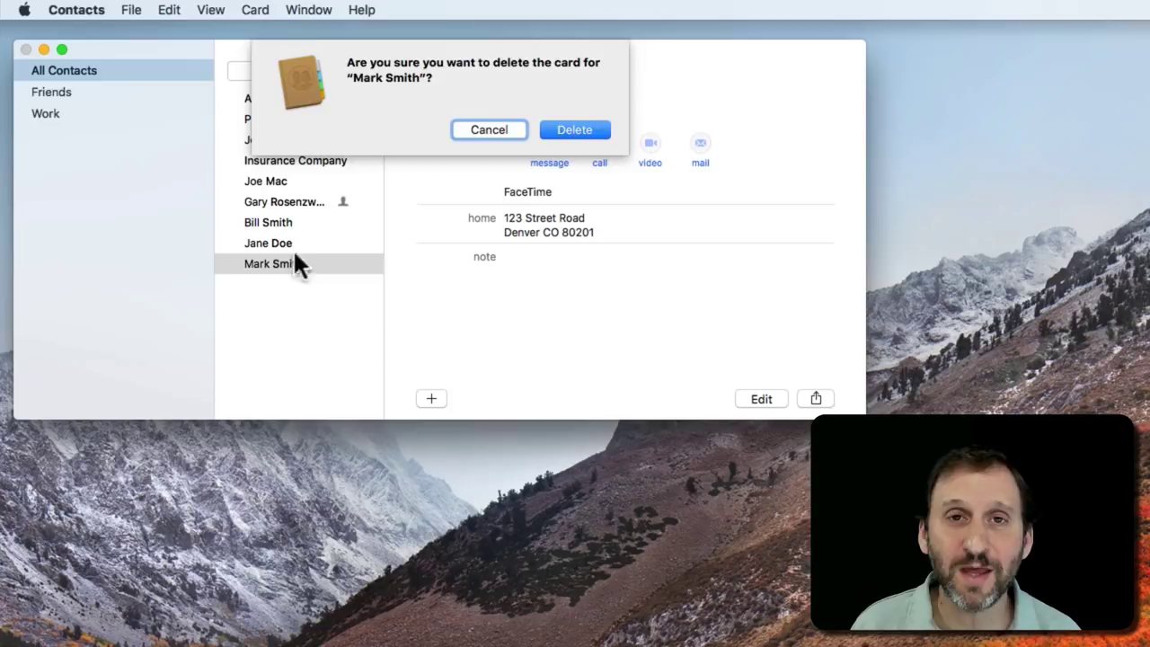
{"action": "left_click", "coordinate": [572, 130]}
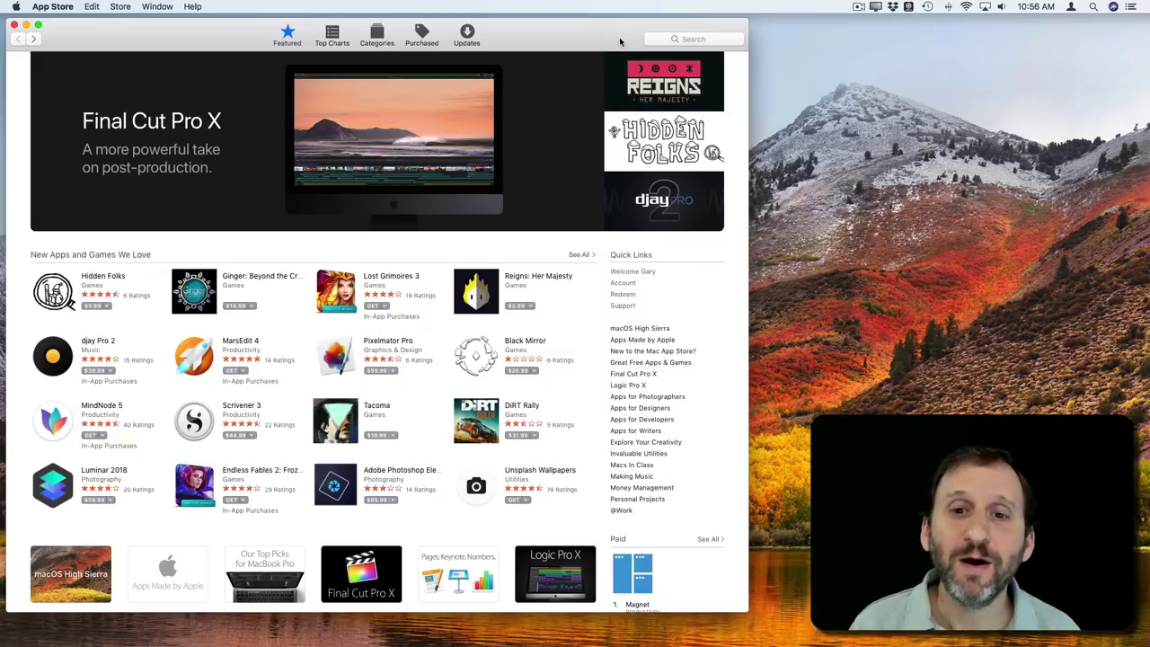
Switch to the App Store and search for "envelopes"
{"action": "left_click", "coordinate": [709, 38]}
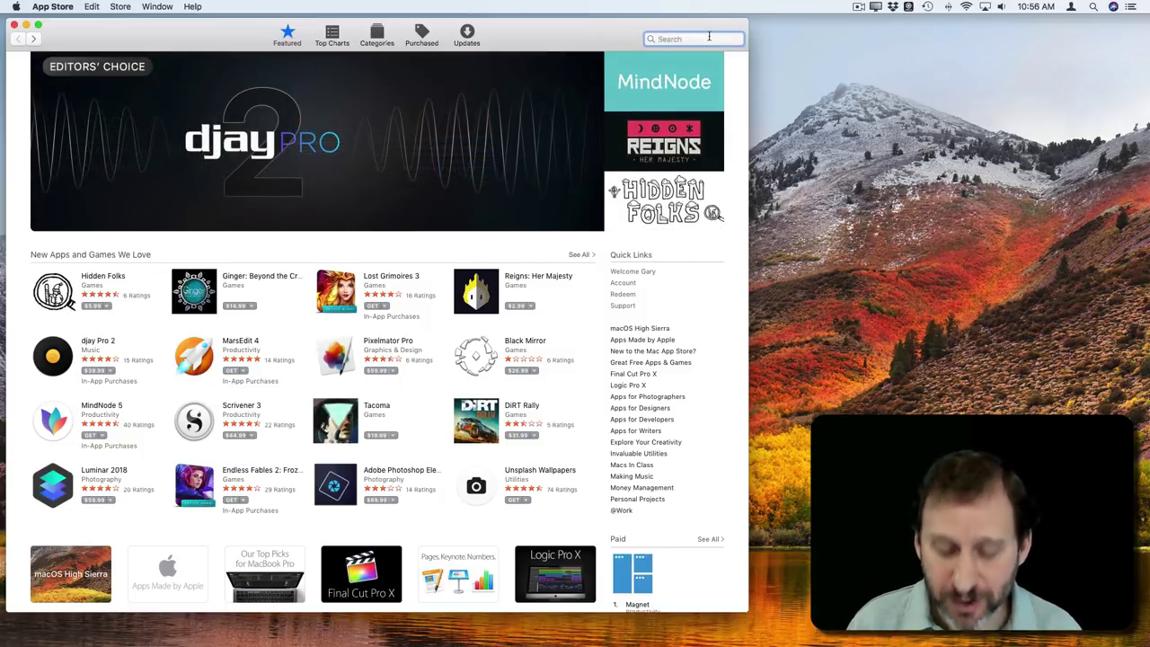
{"action": "type", "text": "e"}
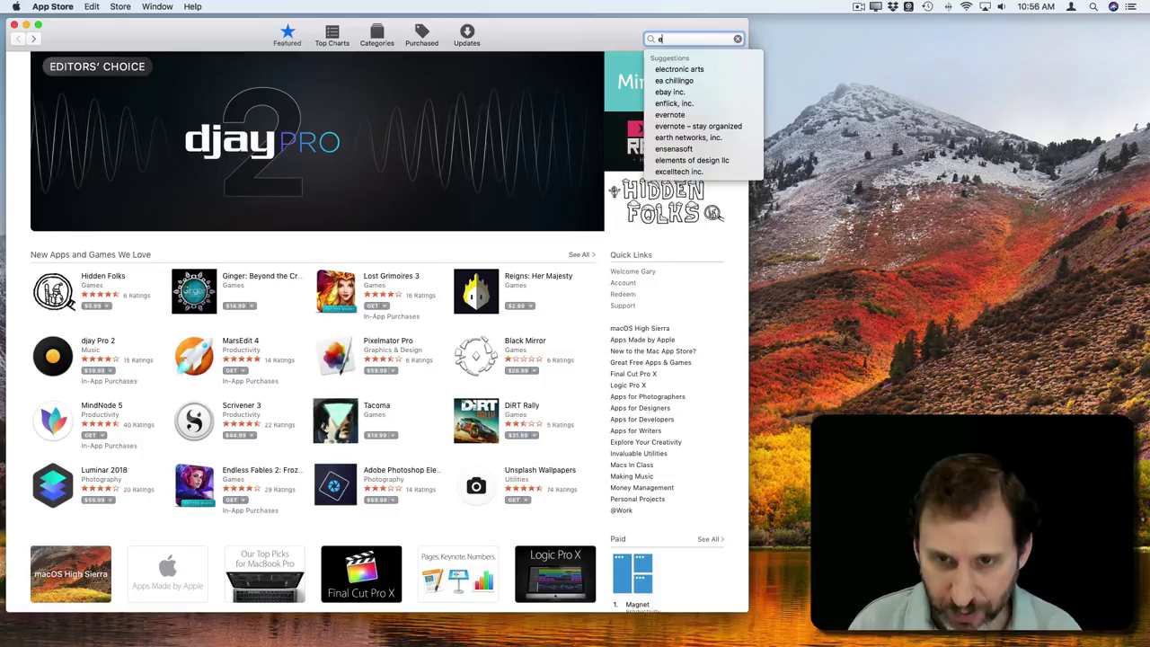
{"action": "type", "text": "nvelope"}
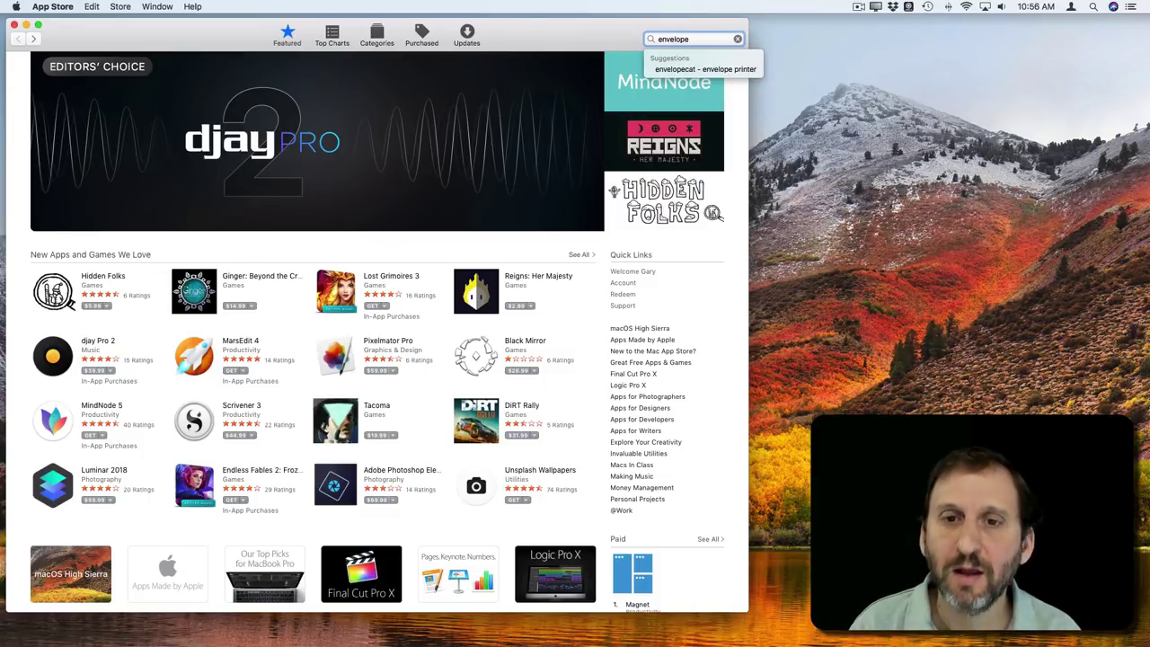
{"action": "type", "text": "s"}
{"action": "key", "text": "Return"}
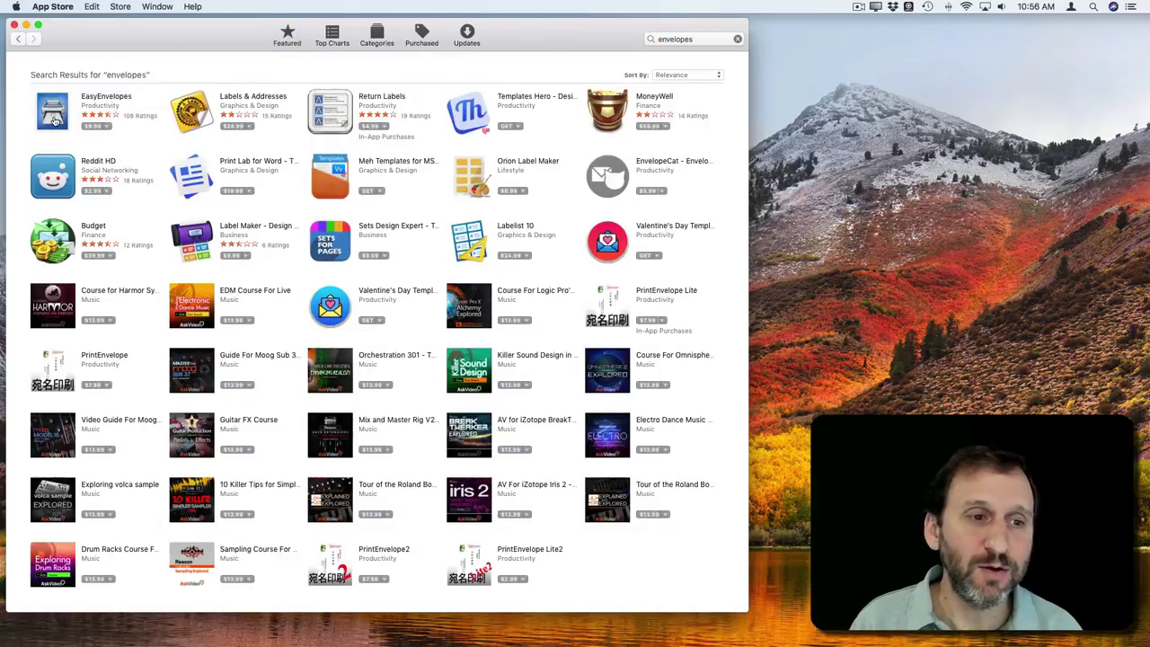
View the product pages of EasyEnvelopes and Labels & Addresses, returning to the search results after each
{"action": "left_click", "coordinate": [52, 111]}
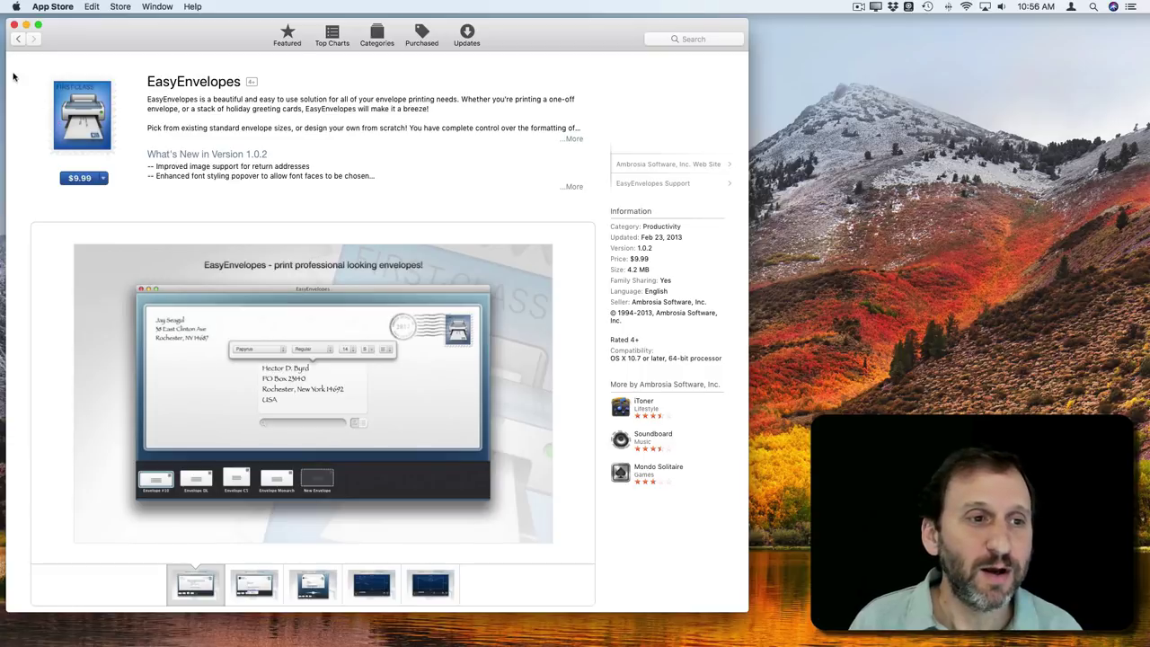
{"action": "left_click", "coordinate": [18, 38]}
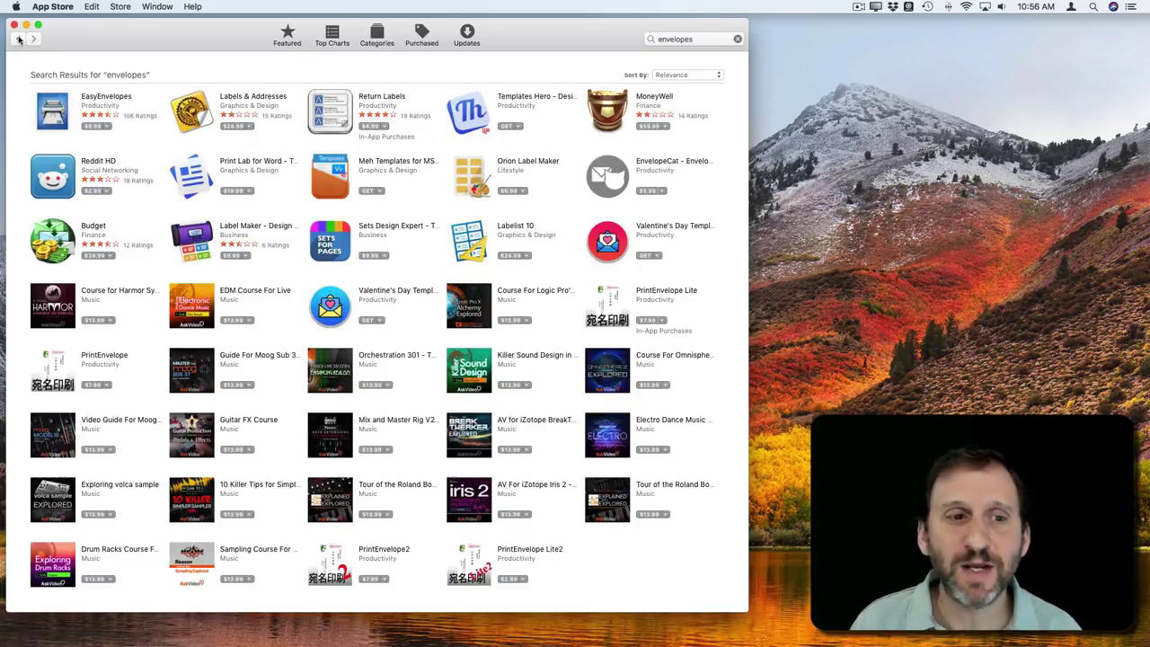
{"action": "left_click", "coordinate": [191, 115]}
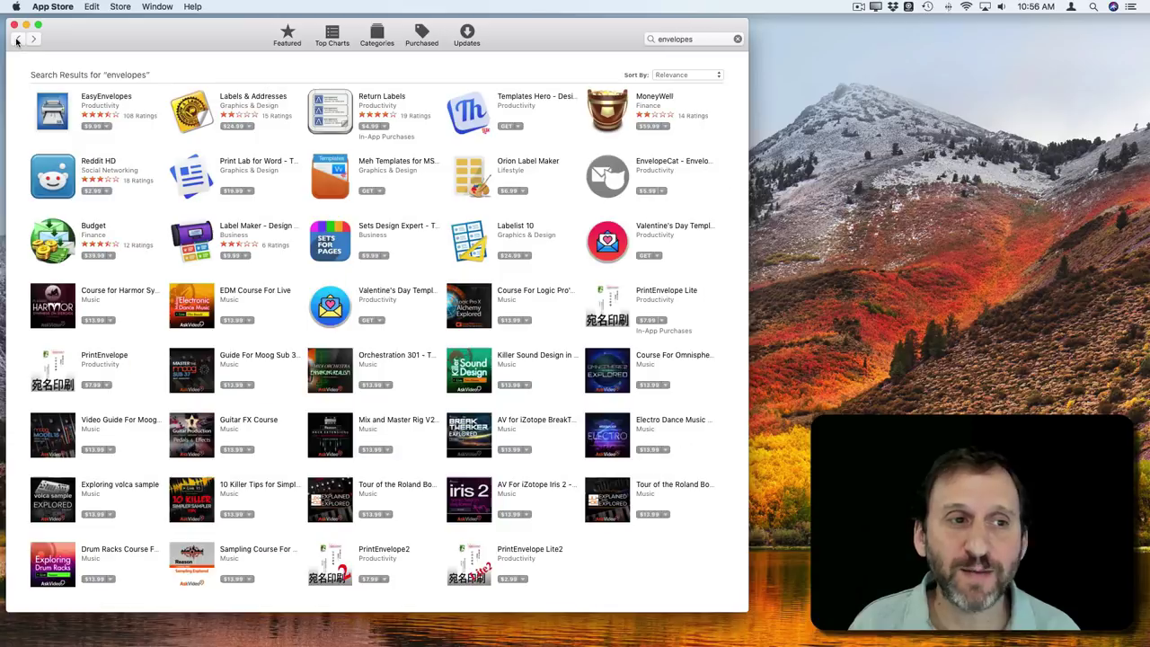
{"action": "left_click", "coordinate": [18, 40]}
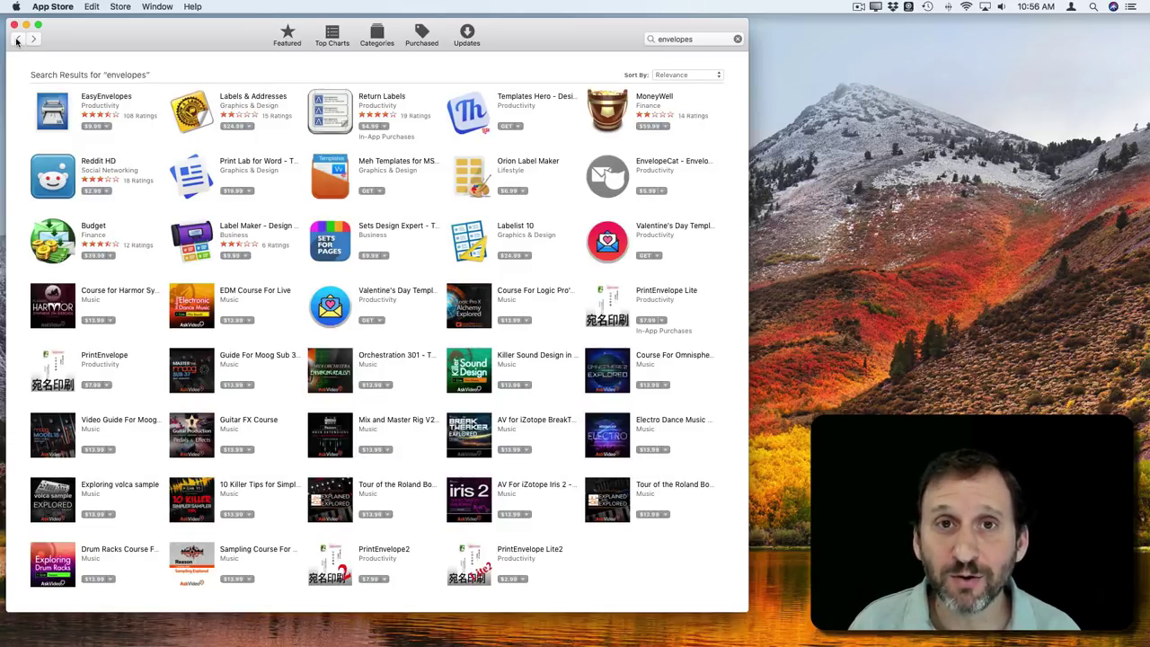